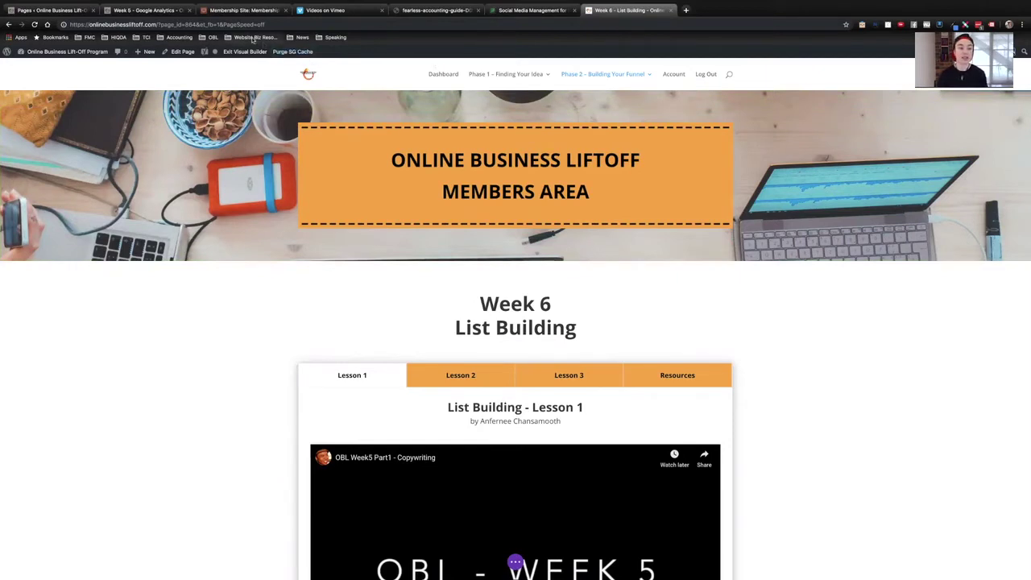
Step: Open the bookmarked Unsplash site in a new browser tab and switch to that tab
click(253, 38)
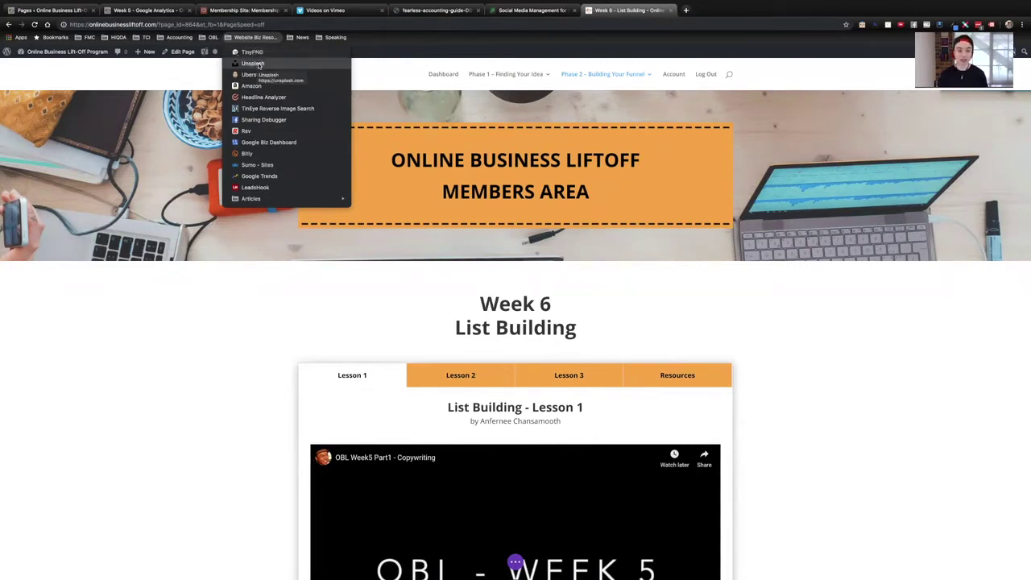
super+click(258, 65)
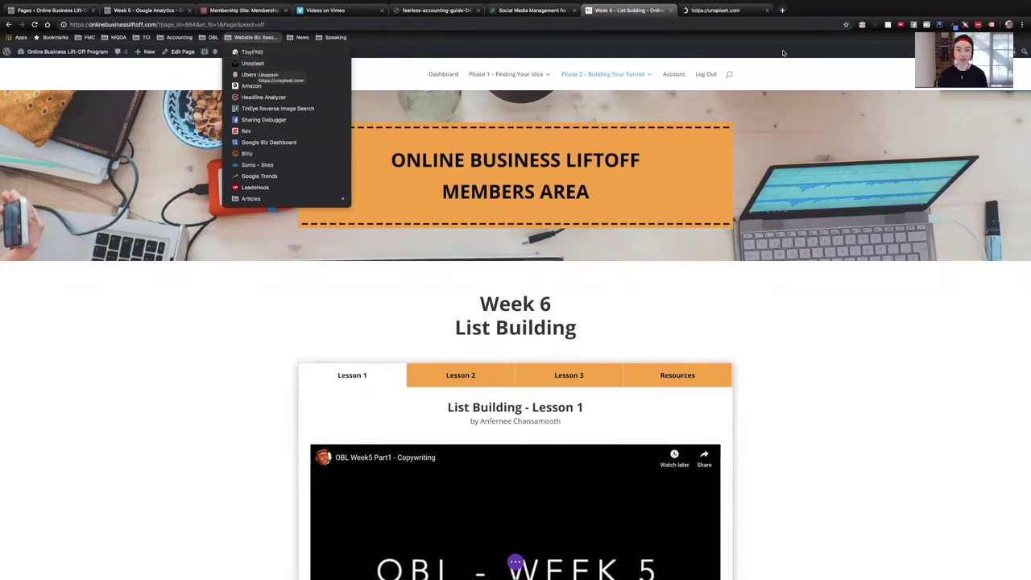
click(731, 11)
click(725, 10)
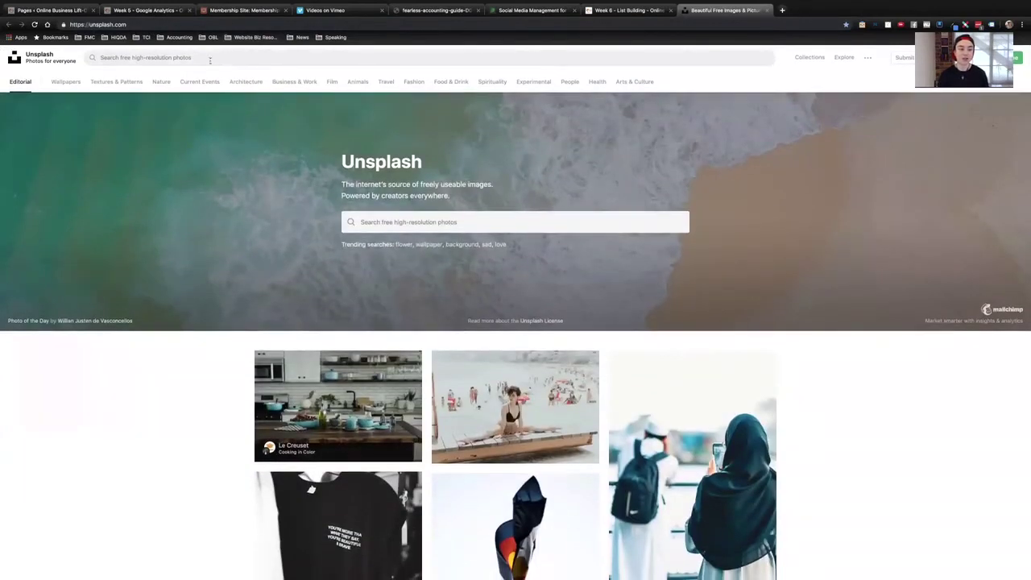
Step: Search Unsplash for "person laptop"
click(210, 59)
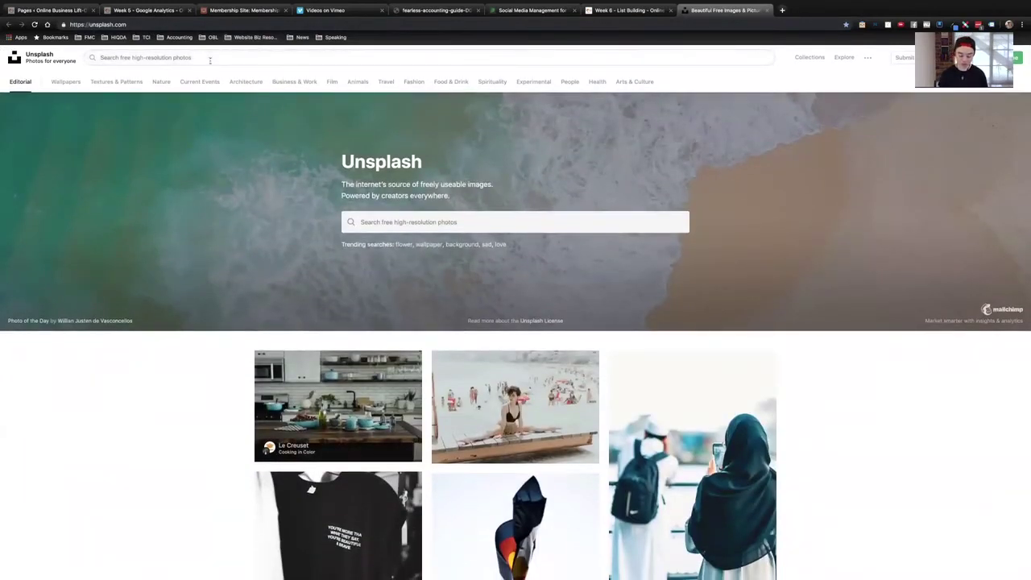
text(pe)
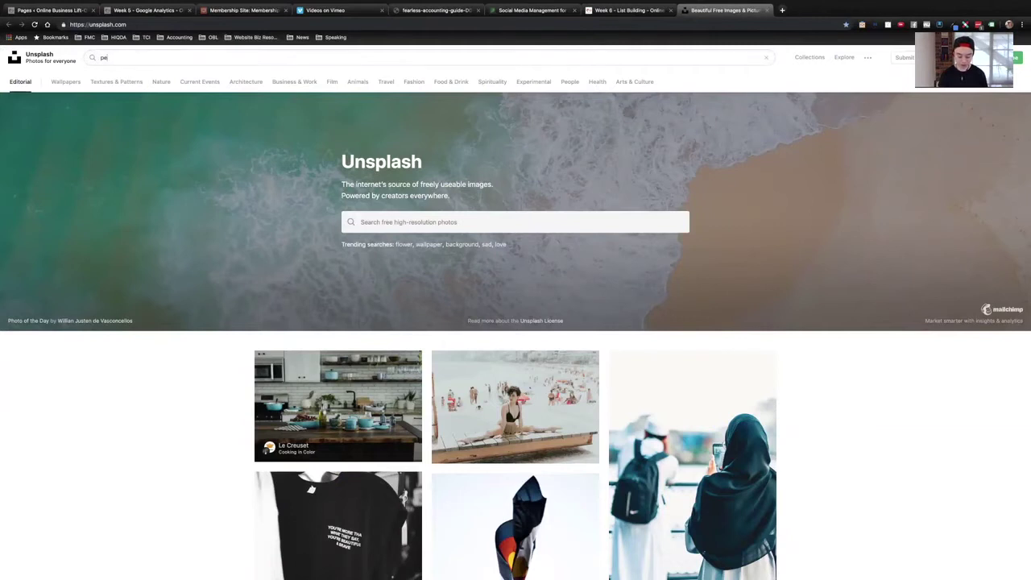
text(rson laptop)
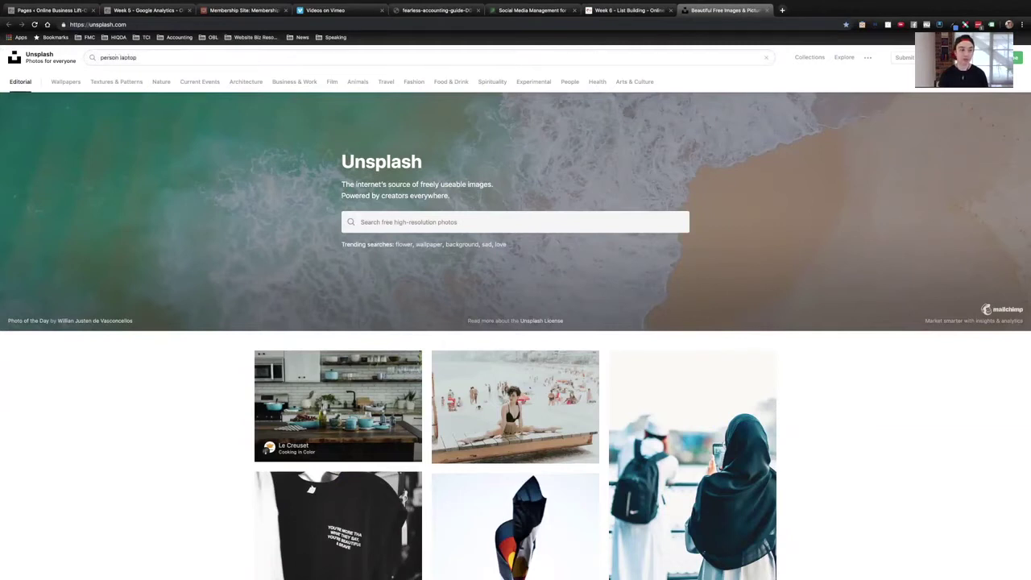
key(Return)
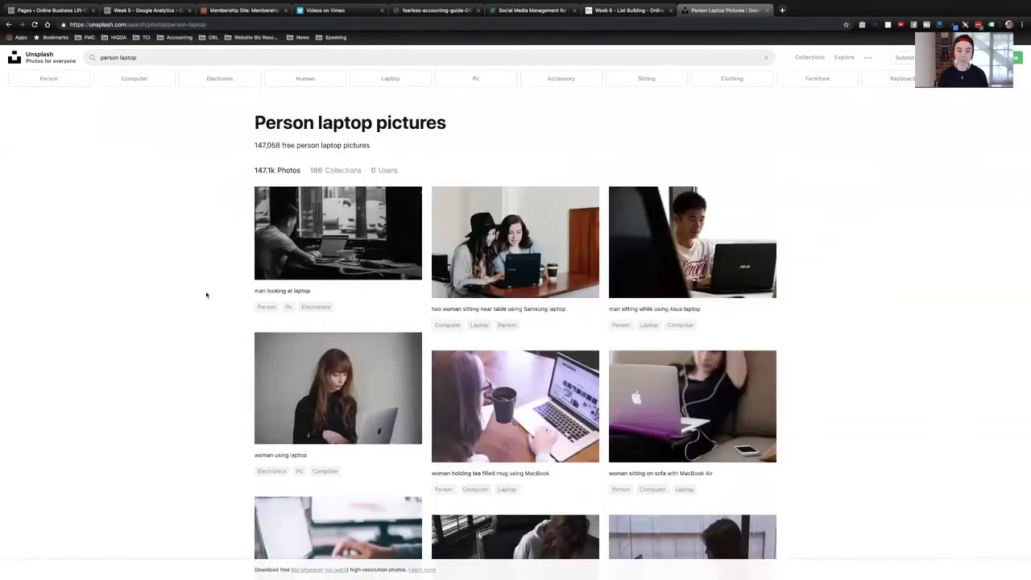
Step: Open the "person using MacBook Pro" photo of hands typing from the results and download it
scroll(207, 295, down, 4)
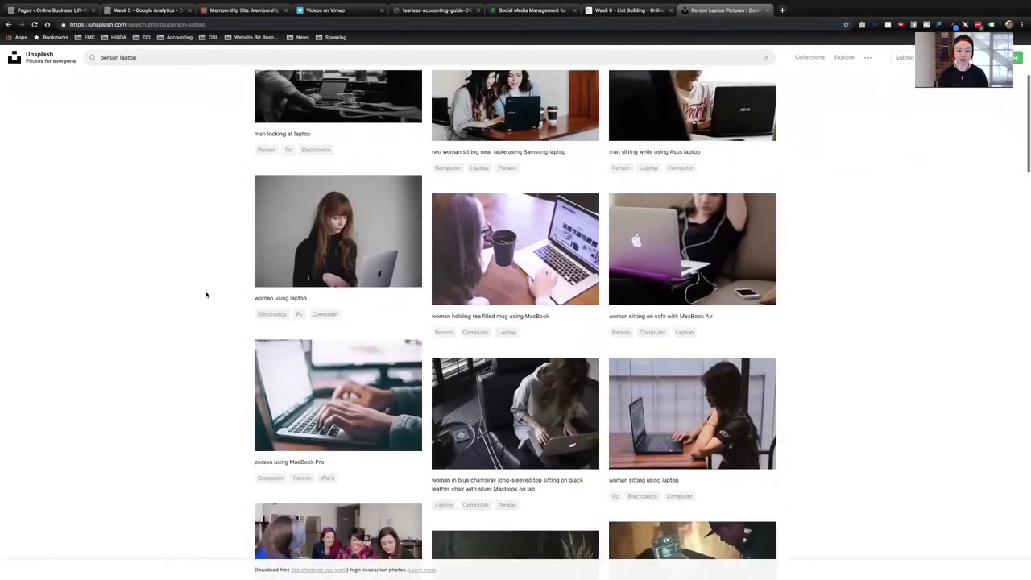
scroll(207, 295, down, 2)
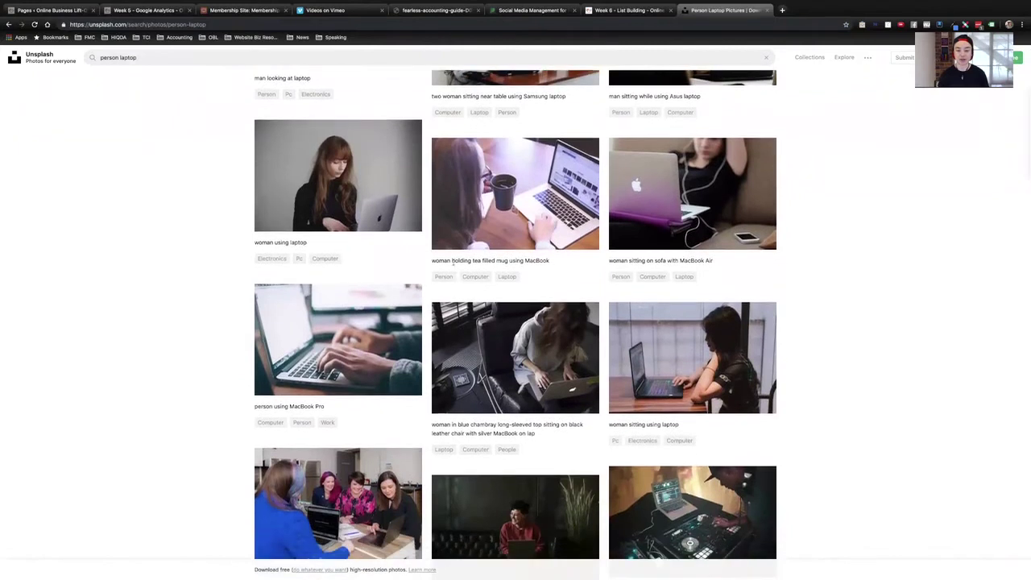
mouse_move(447, 261)
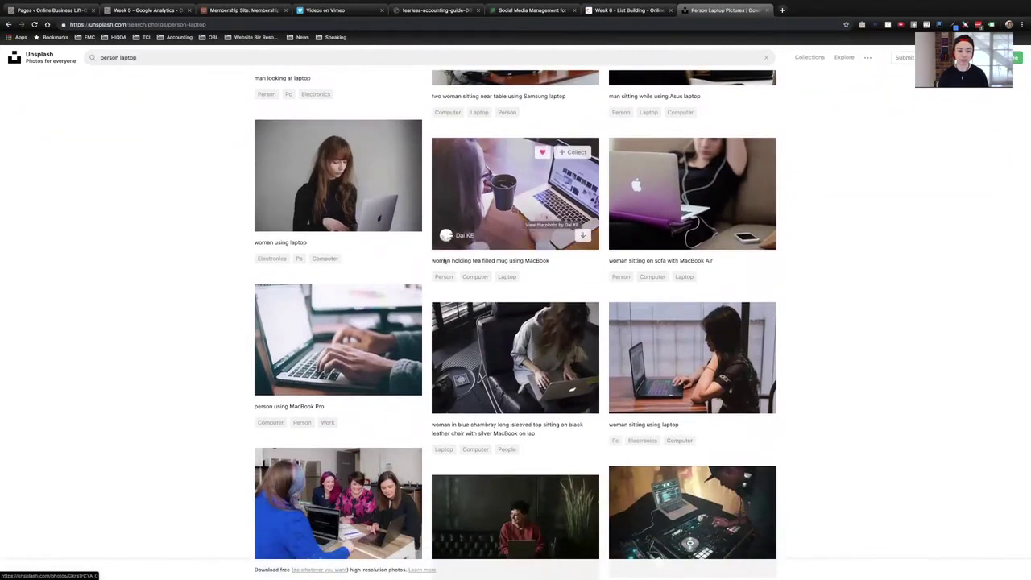
scroll(339, 260, down, 3)
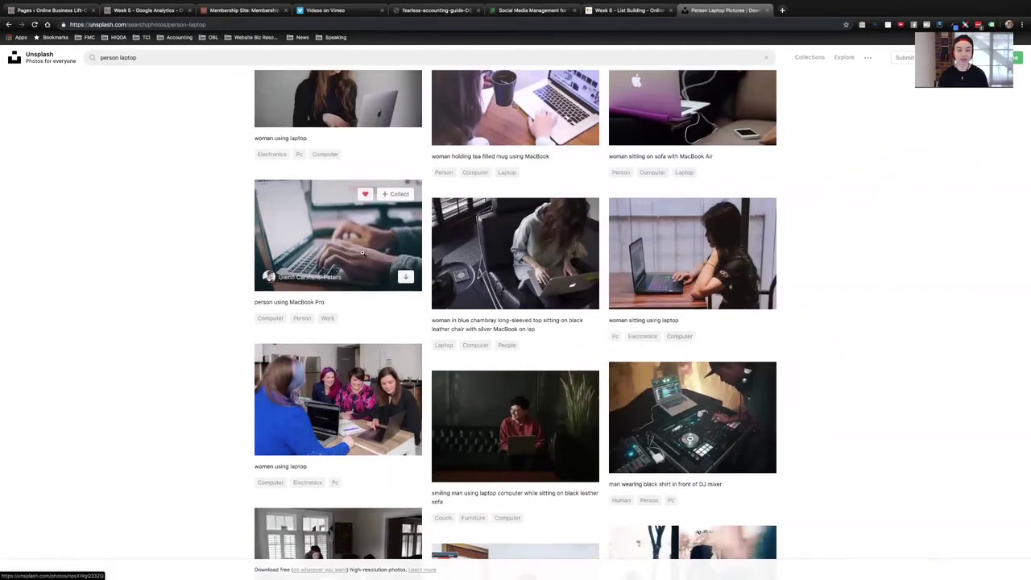
click(362, 253)
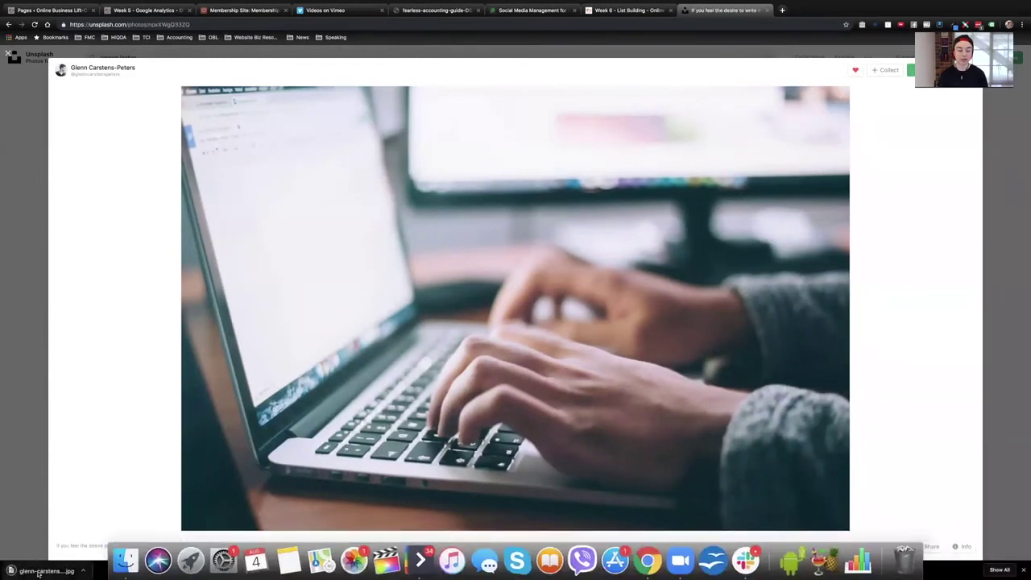
Step: View the downloaded photo in Preview, check the available file commands and close the image window
click(50, 571)
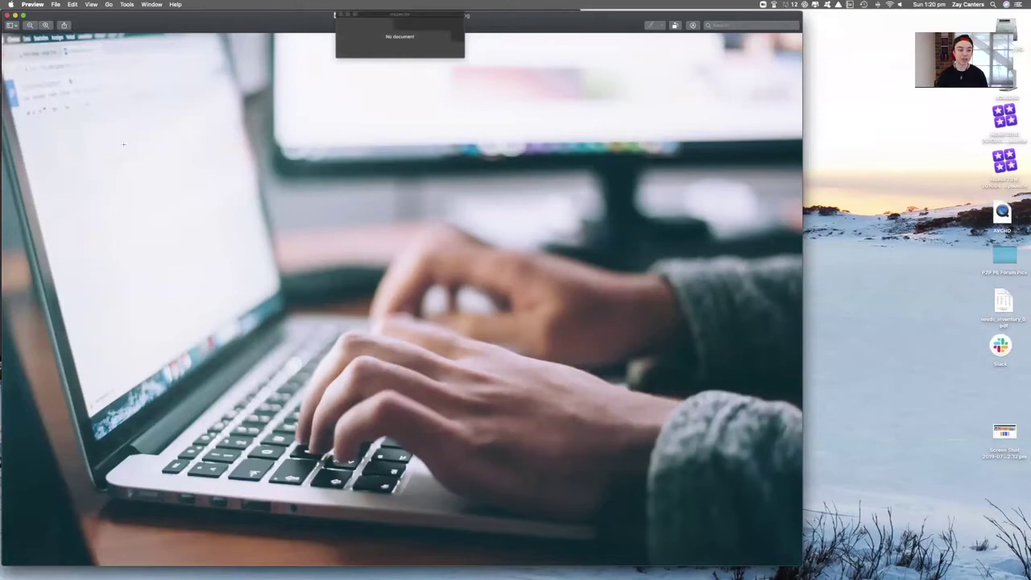
click(55, 5)
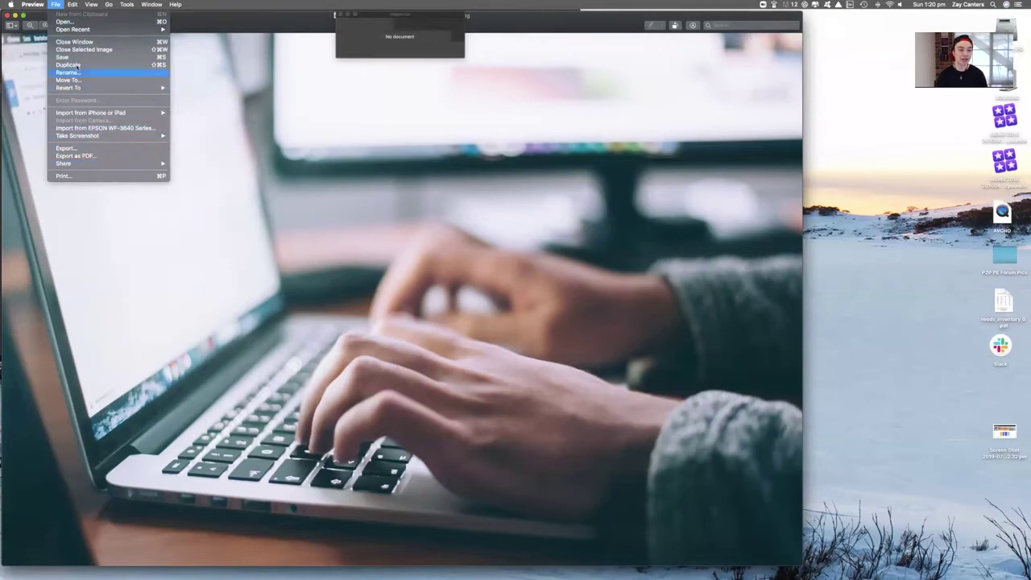
click(57, 21)
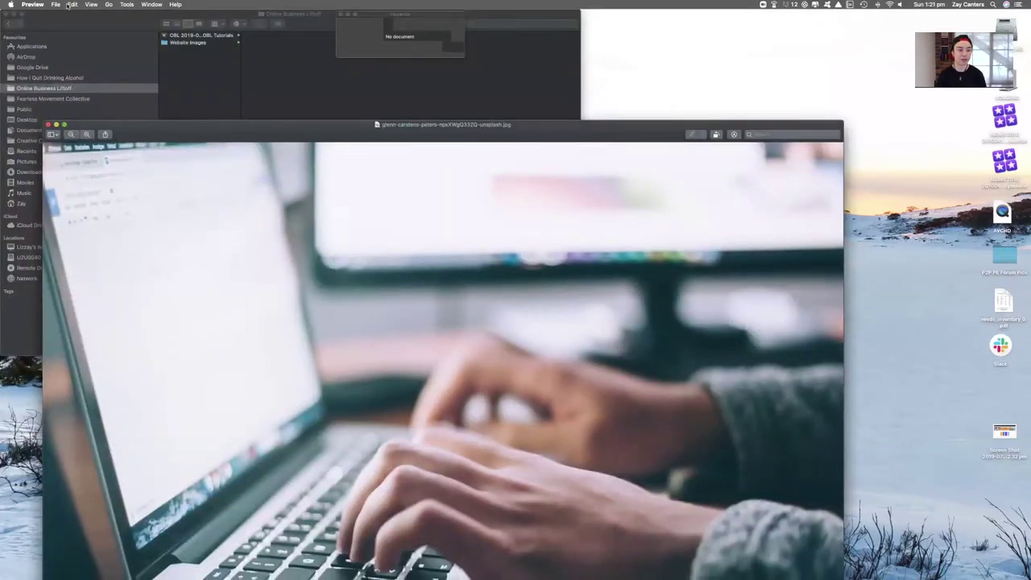
click(56, 5)
click(56, 4)
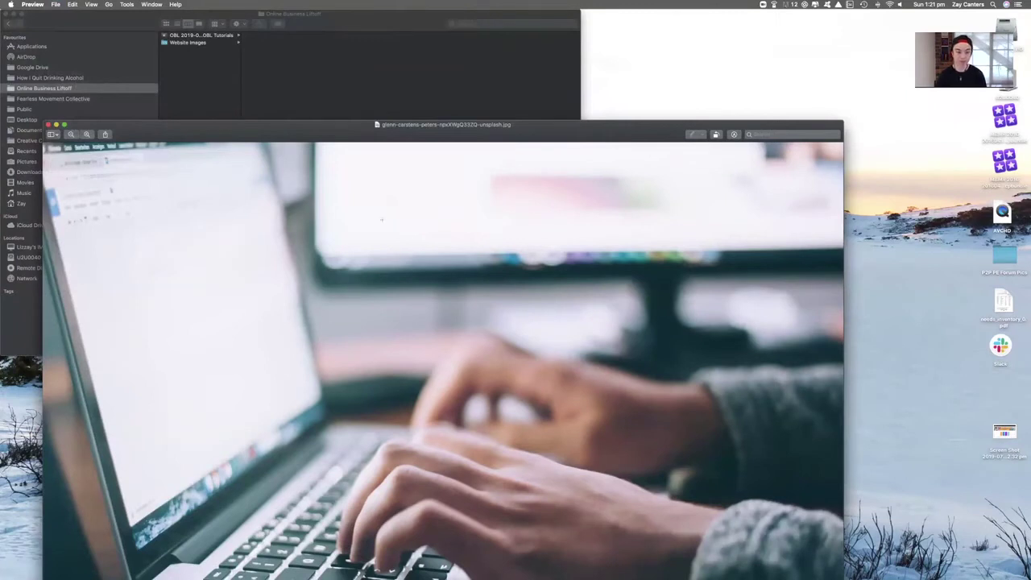
drag(352, 135, 347, 89)
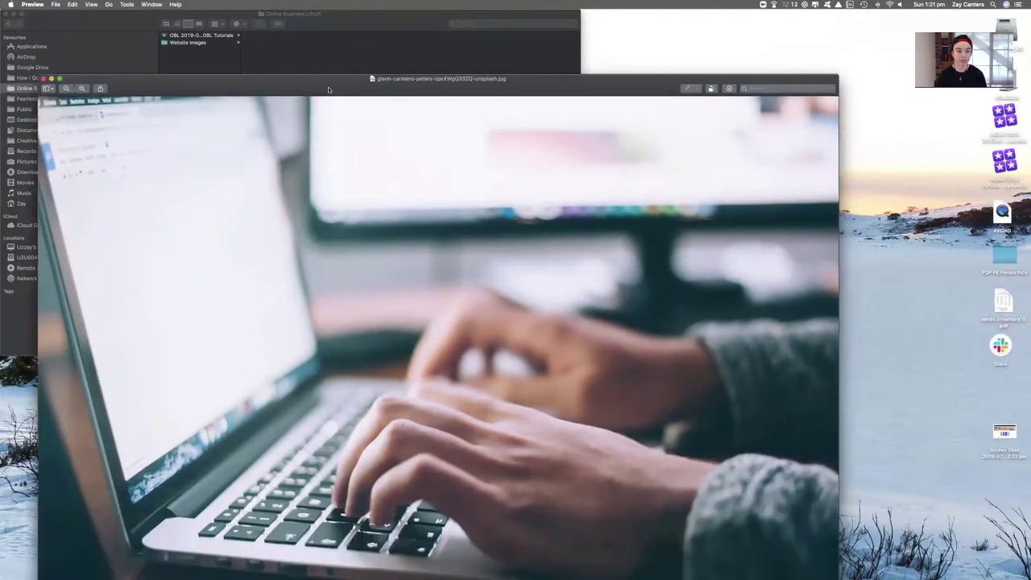
right_click(331, 89)
click(43, 78)
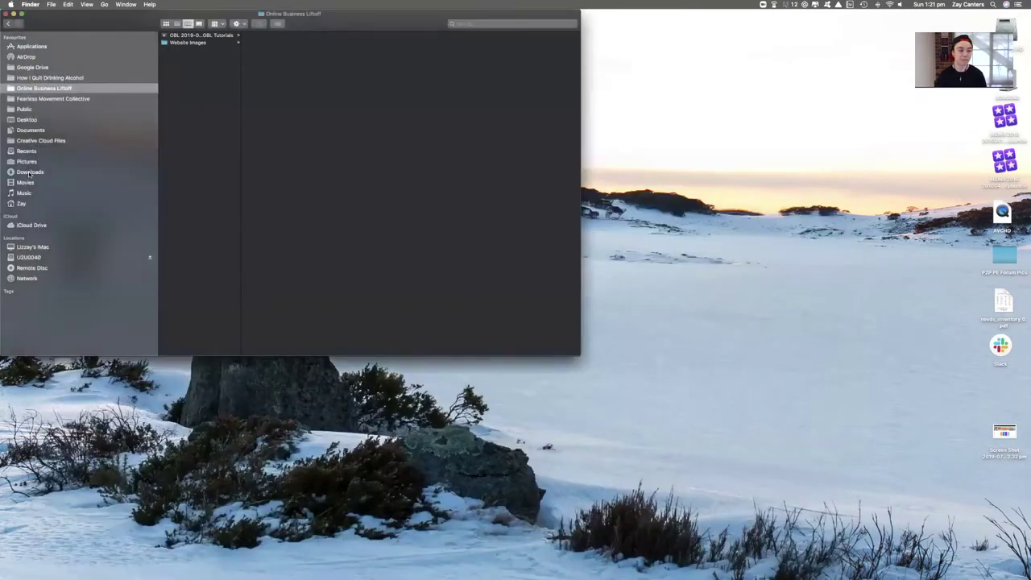
Step: Show the Downloads folder in Finder and select the newly downloaded laptop photo
click(32, 173)
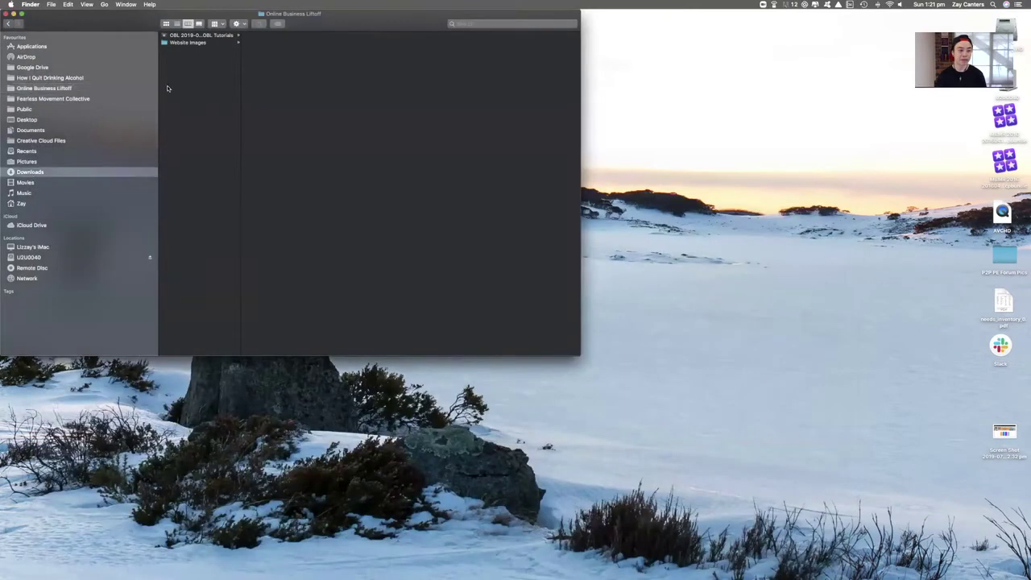
click(201, 46)
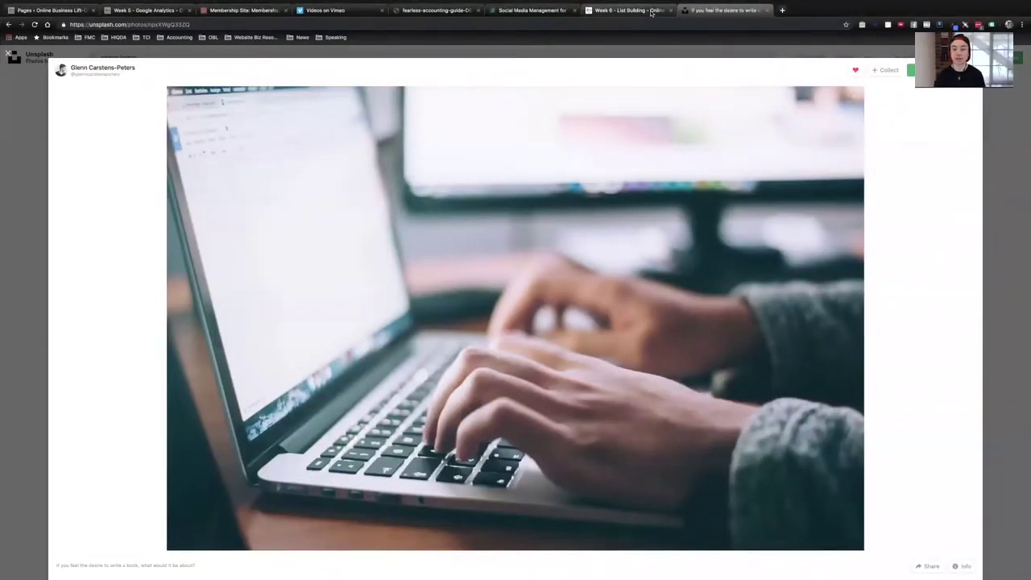
Step: Open the bookmarked TinyPNG site in a new browser tab and switch to that tab
click(250, 38)
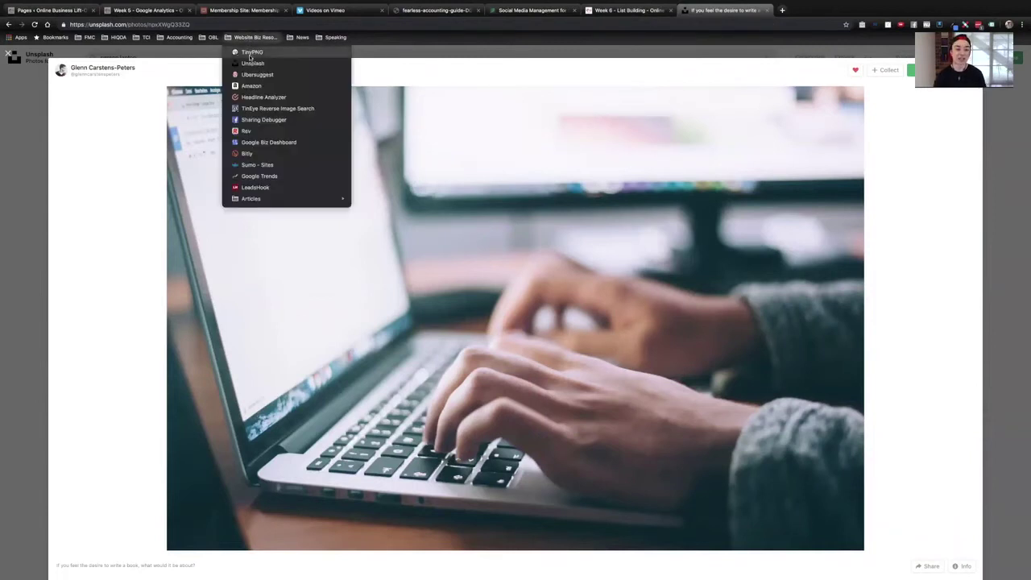
super+click(256, 53)
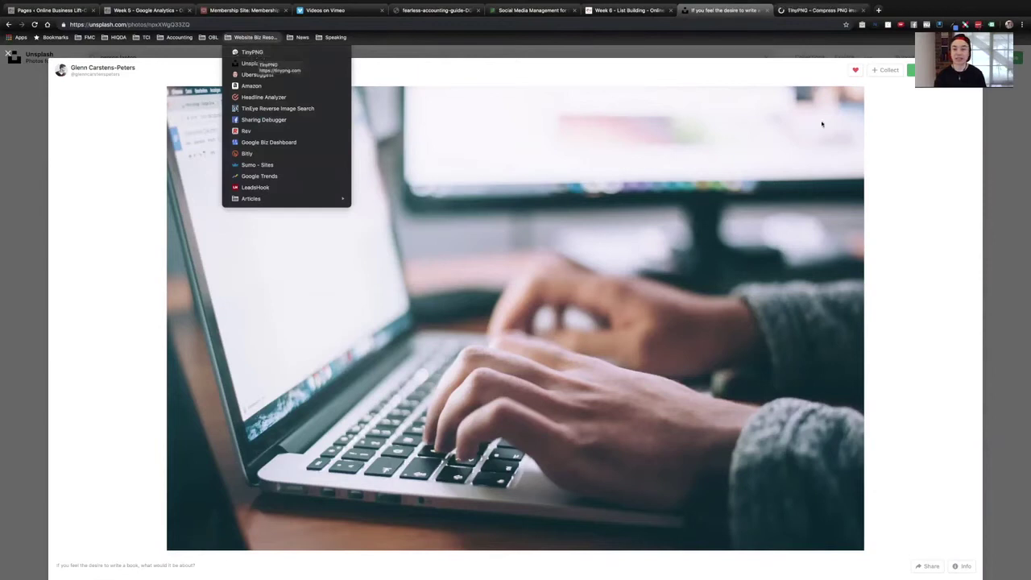
click(815, 10)
click(816, 10)
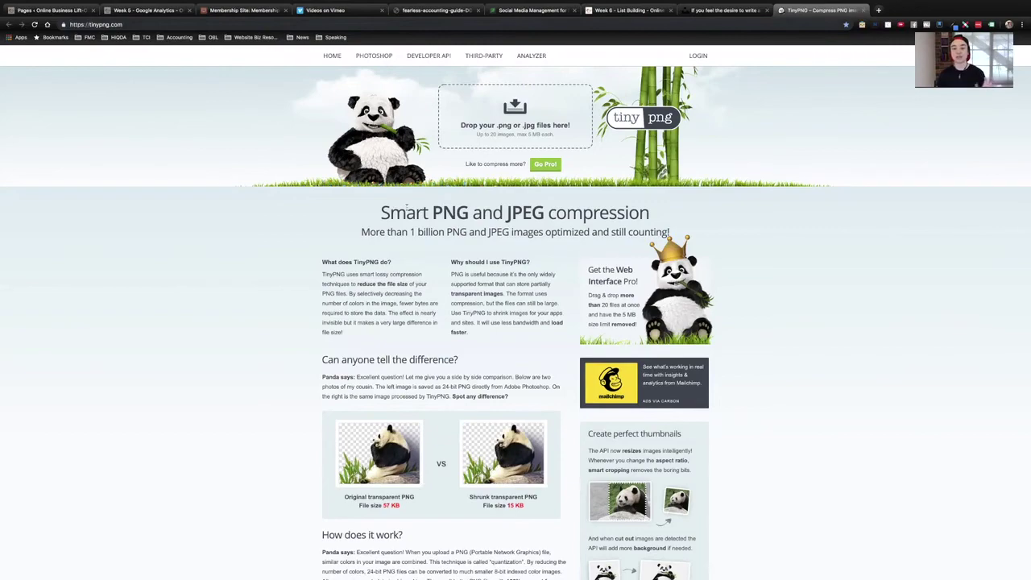
Step: Upload the laptop photo from the Downloads folder to TinyPNG and download the compressed version
key(ctrl+Left)
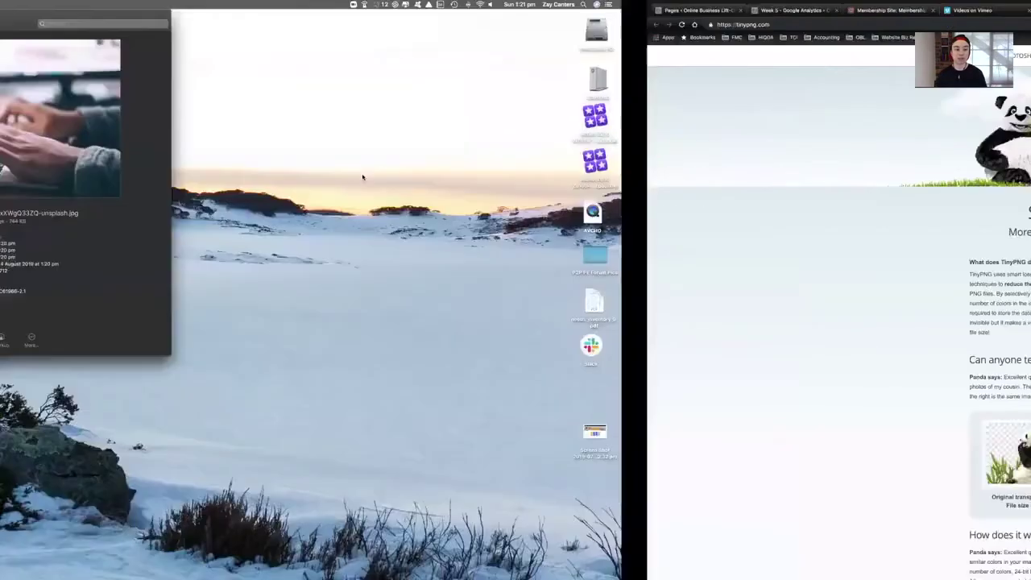
drag(184, 47, 487, 129)
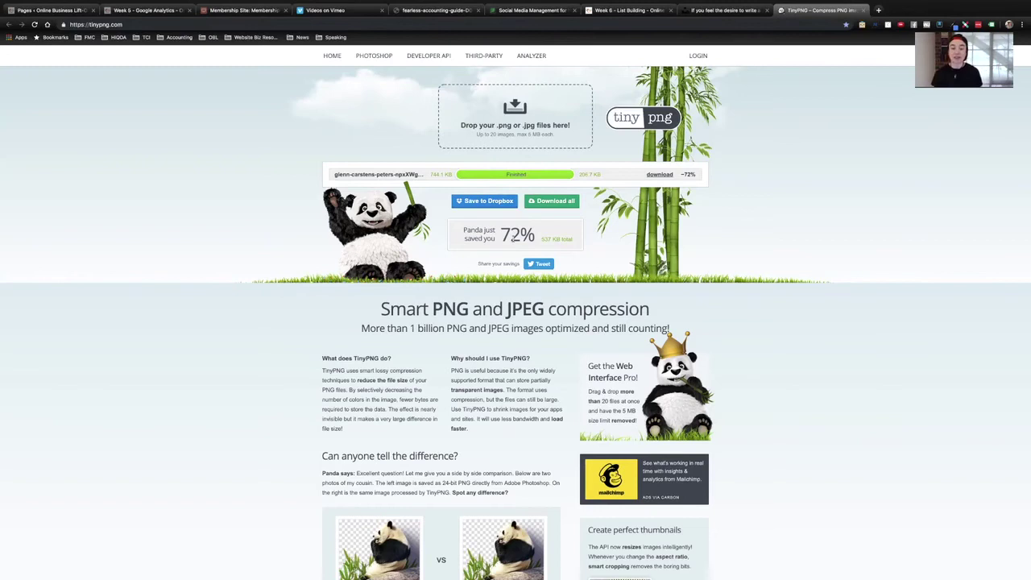
click(661, 175)
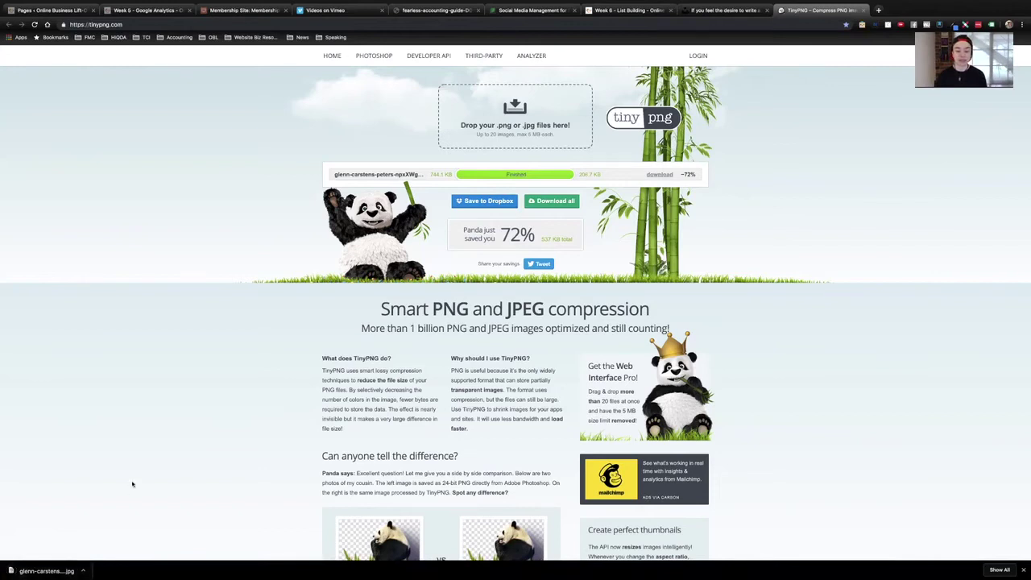
Step: View the compressed photo in Preview and compare its file size with the original's in the Downloads folder
click(44, 571)
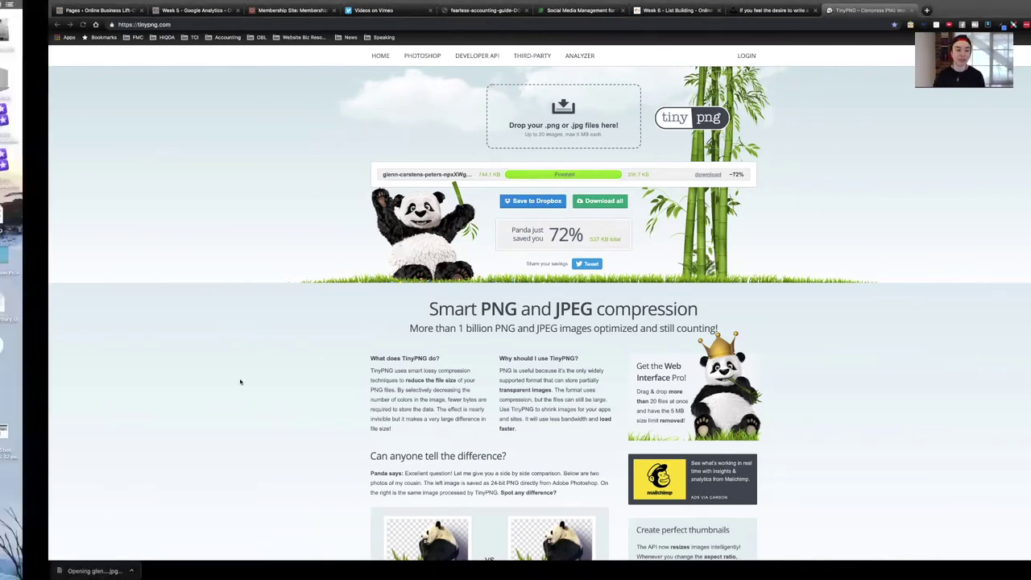
click(6, 15)
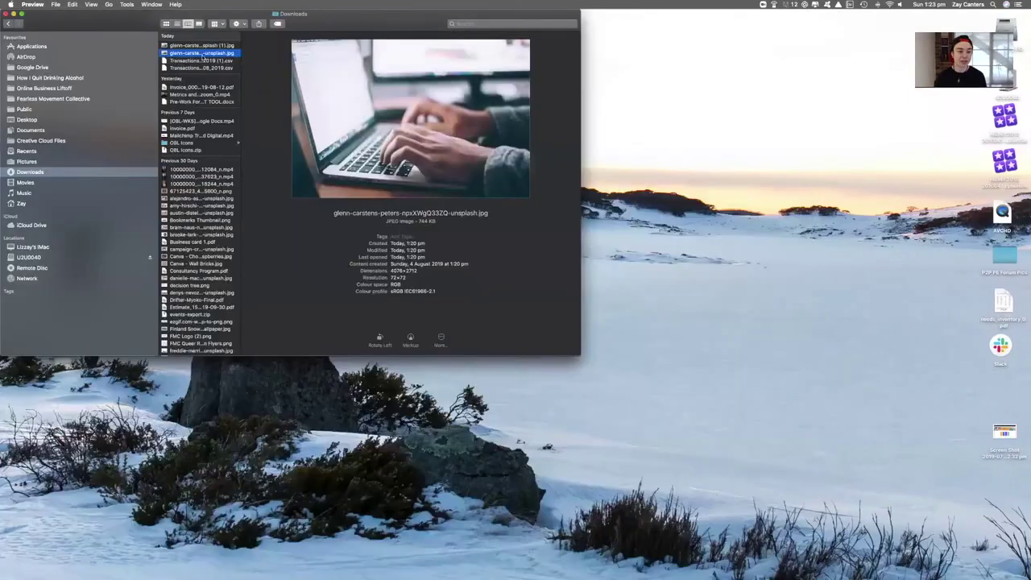
click(200, 51)
double_click(239, 49)
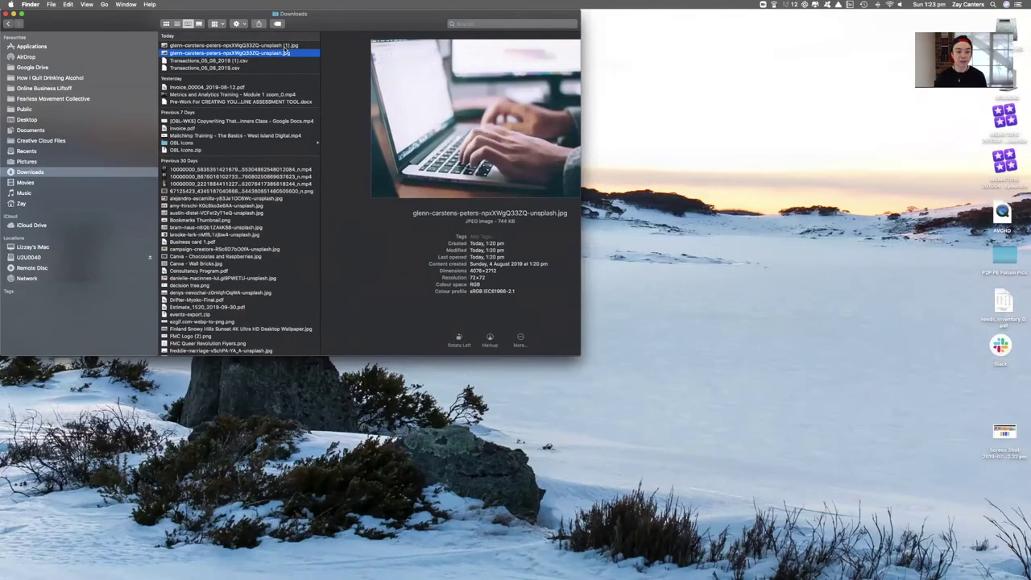
click(280, 46)
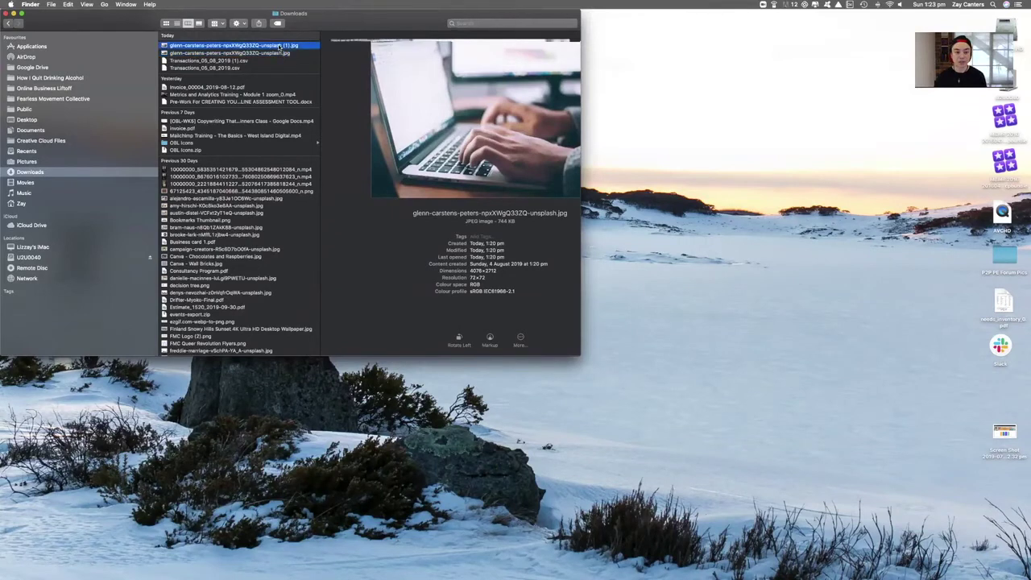
click(280, 53)
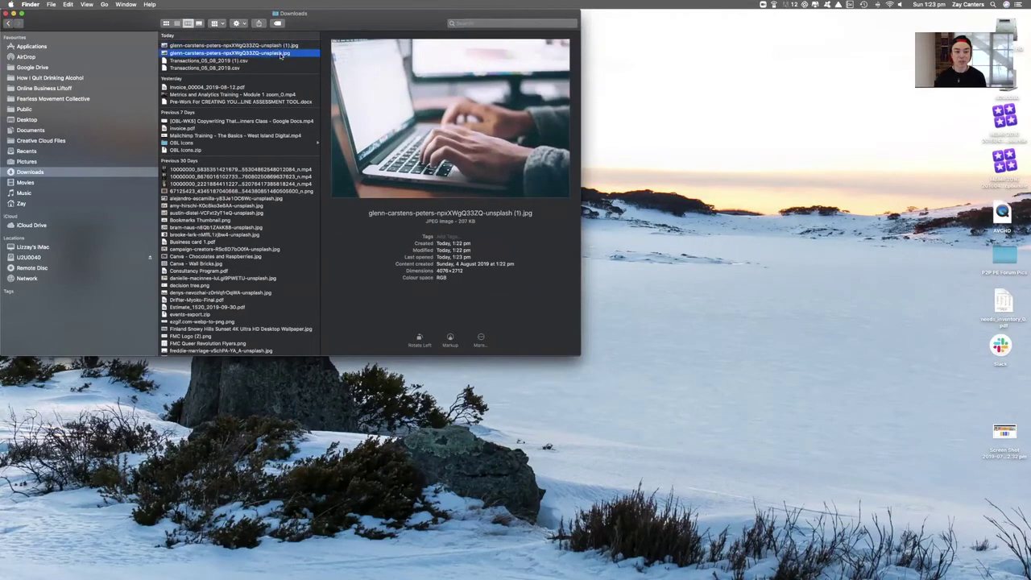
click(279, 46)
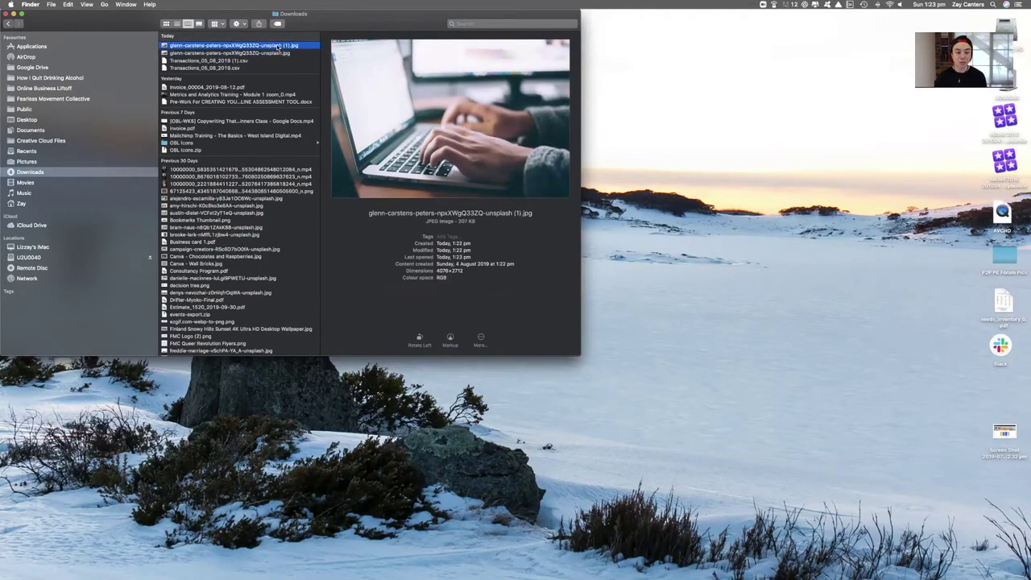
click(280, 53)
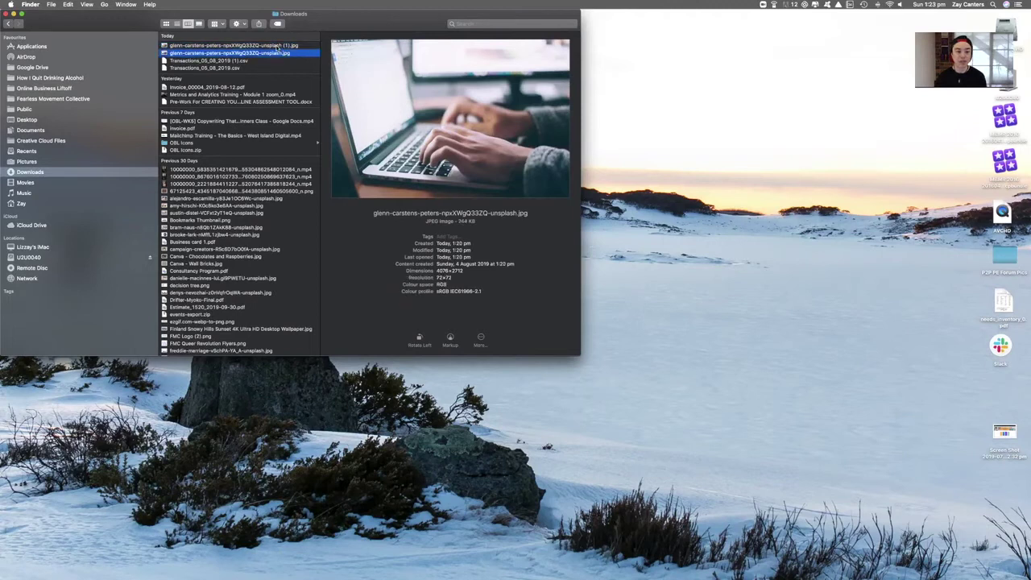
click(277, 46)
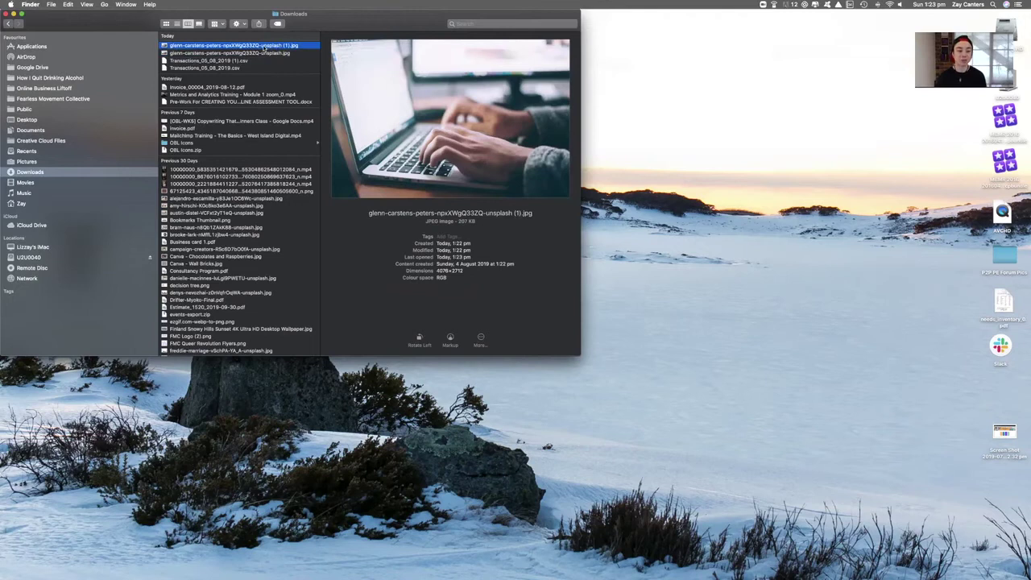
Step: Rename the compressed laptop photo in the Downloads folder as person-laptop.jpg
click(263, 46)
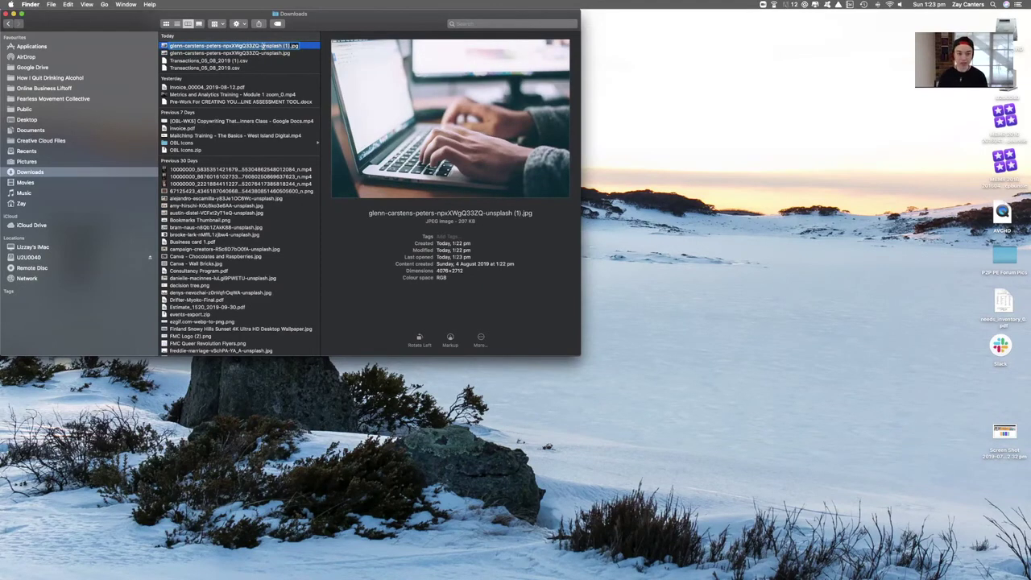
text(person-laptop)
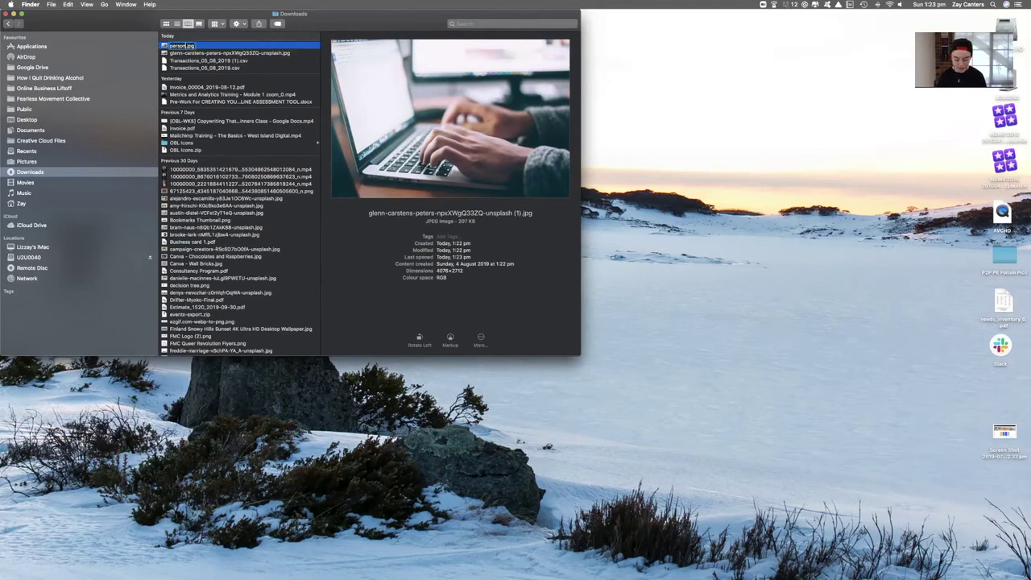
text(s)
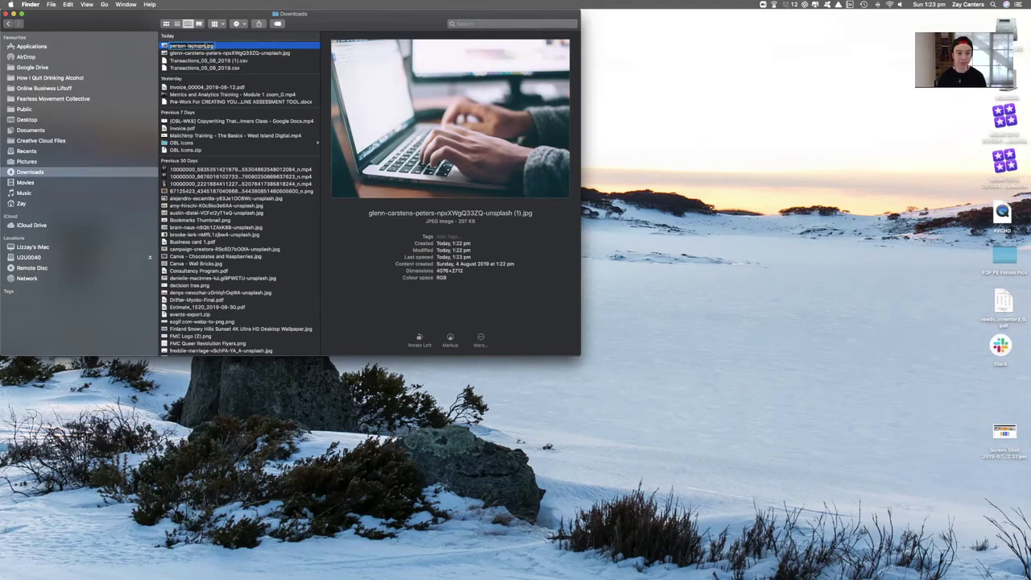
key(BackSpace)
key(Return)
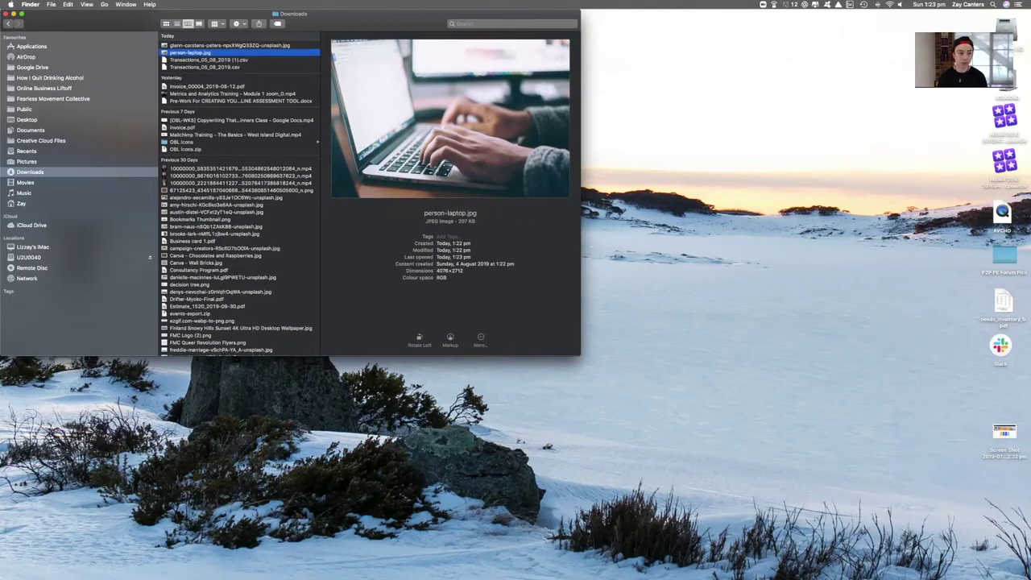
Step: Copy person-laptop.jpg from Downloads into the Website Images folder of Online Business Liftoff, opened in a separate Finder tab, and select the copy
click(47, 88)
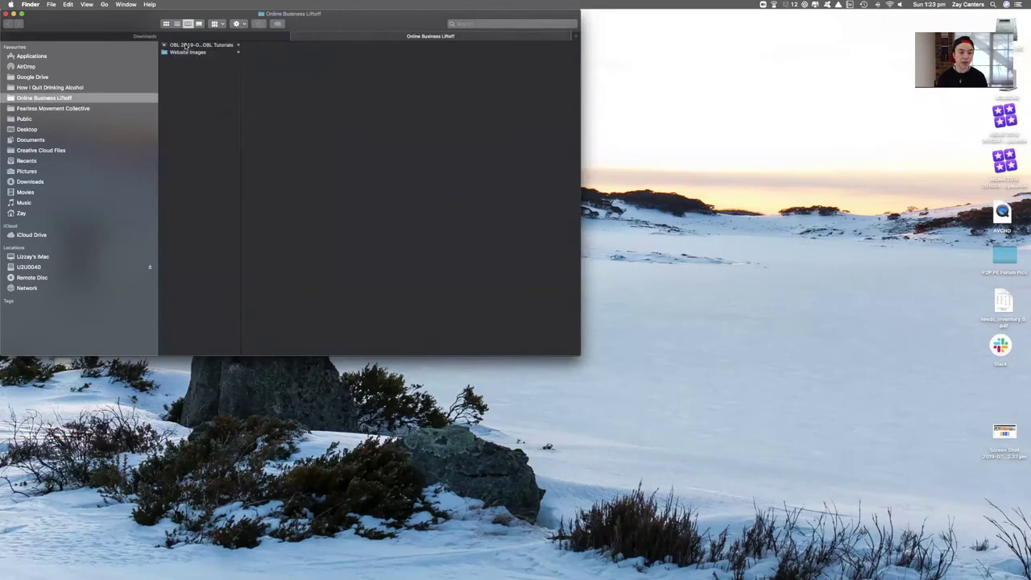
click(189, 53)
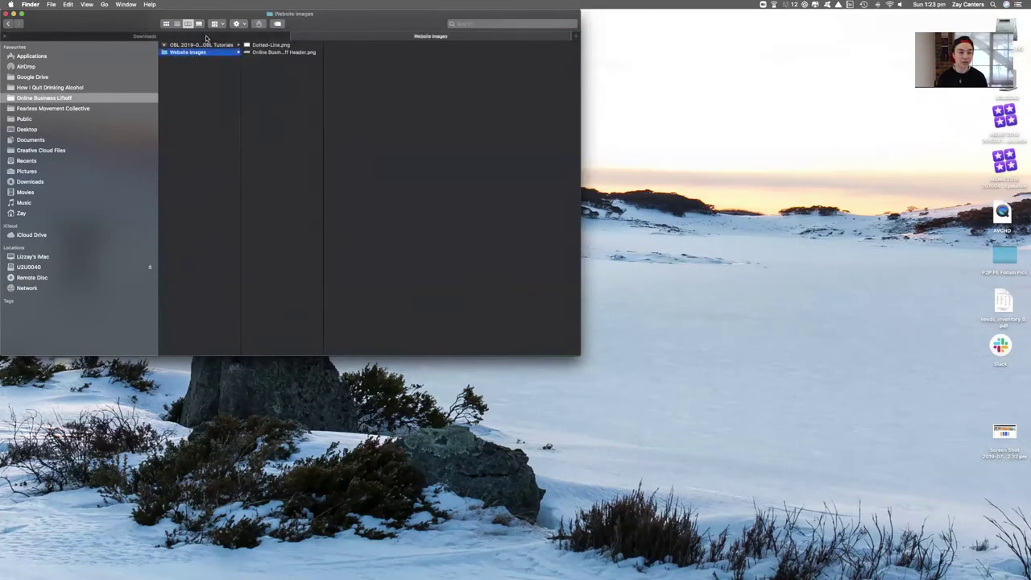
click(207, 38)
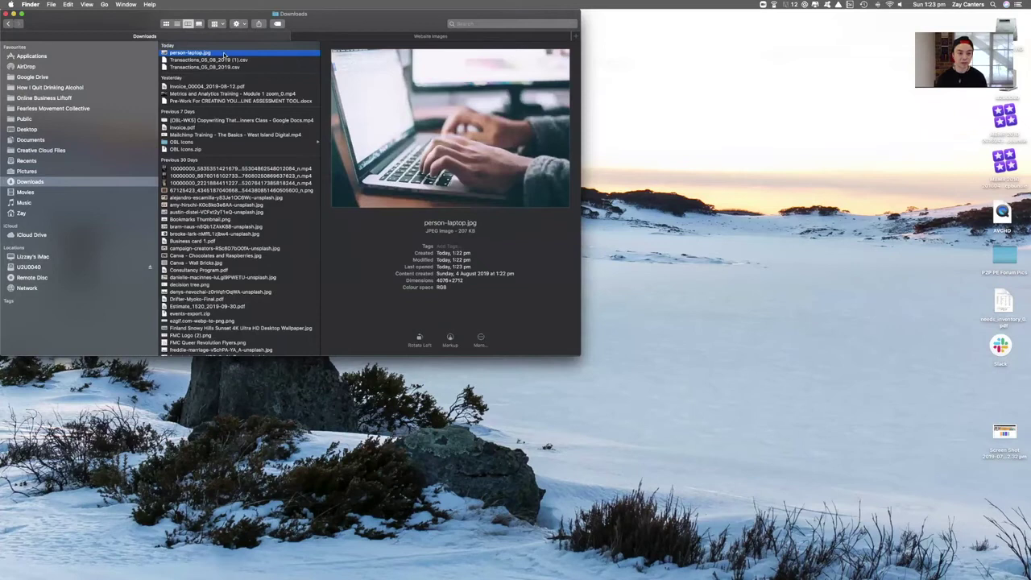
right_click(216, 54)
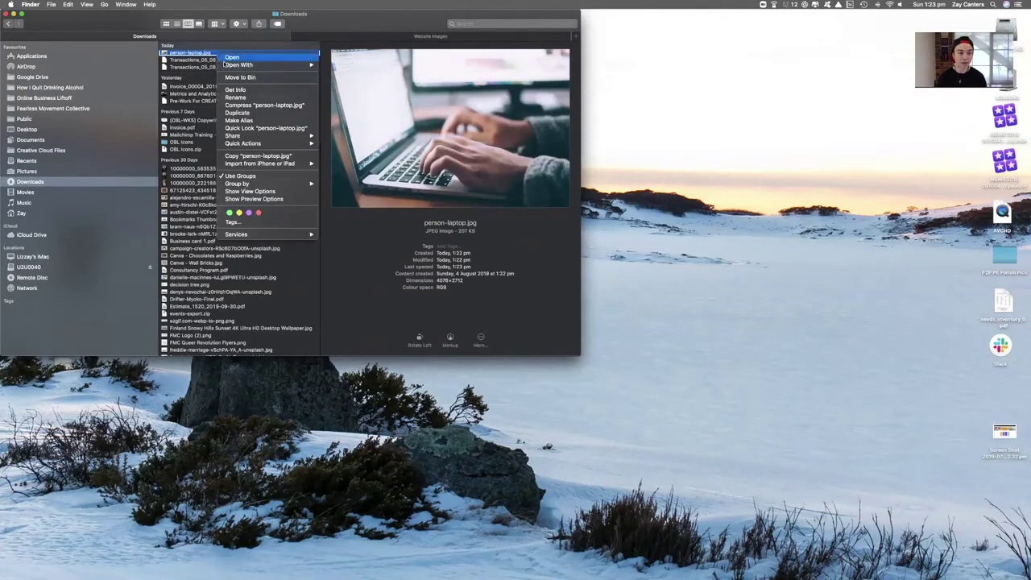
click(242, 156)
click(302, 37)
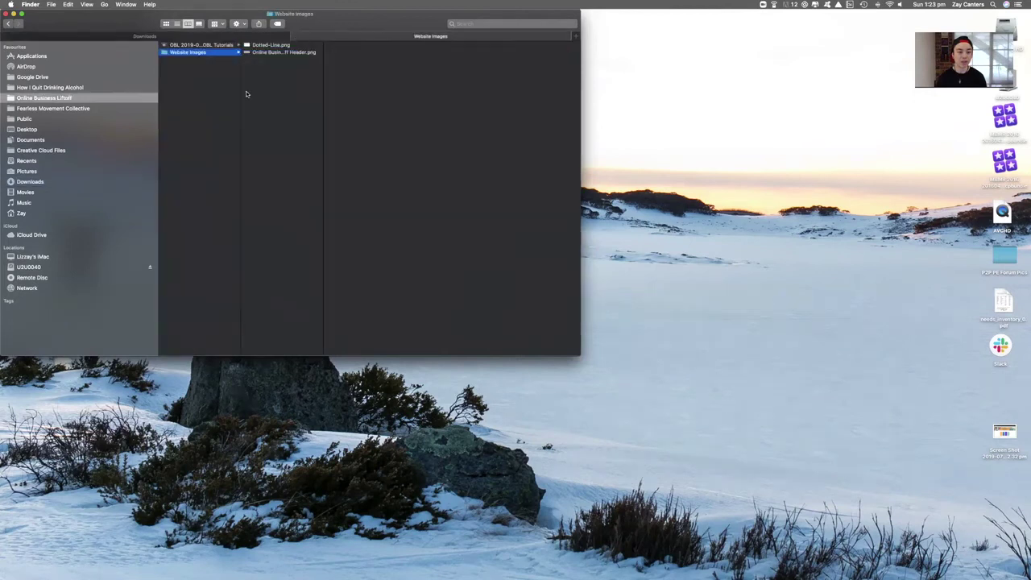
right_click(247, 94)
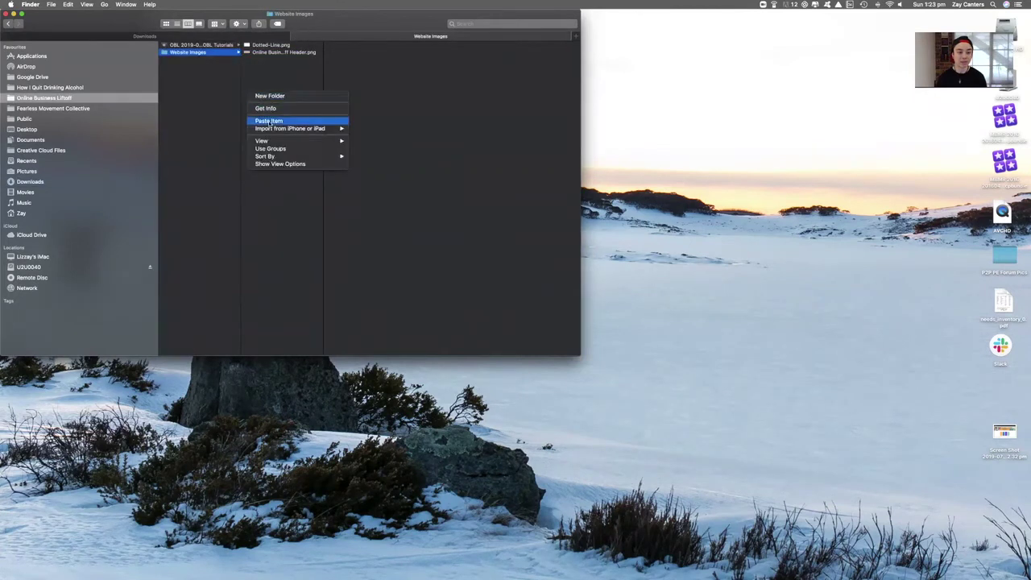
click(266, 120)
click(274, 60)
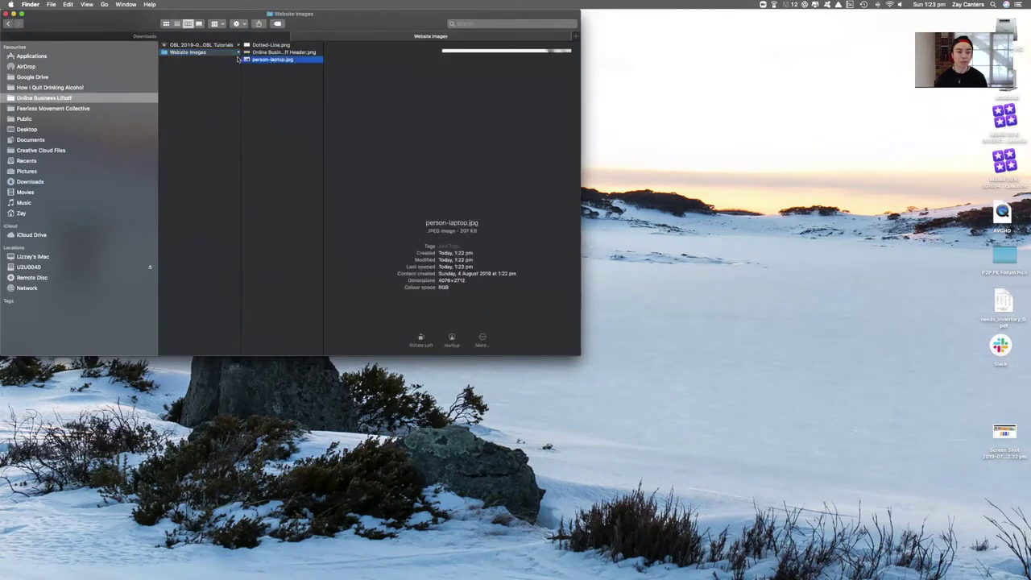
click(266, 77)
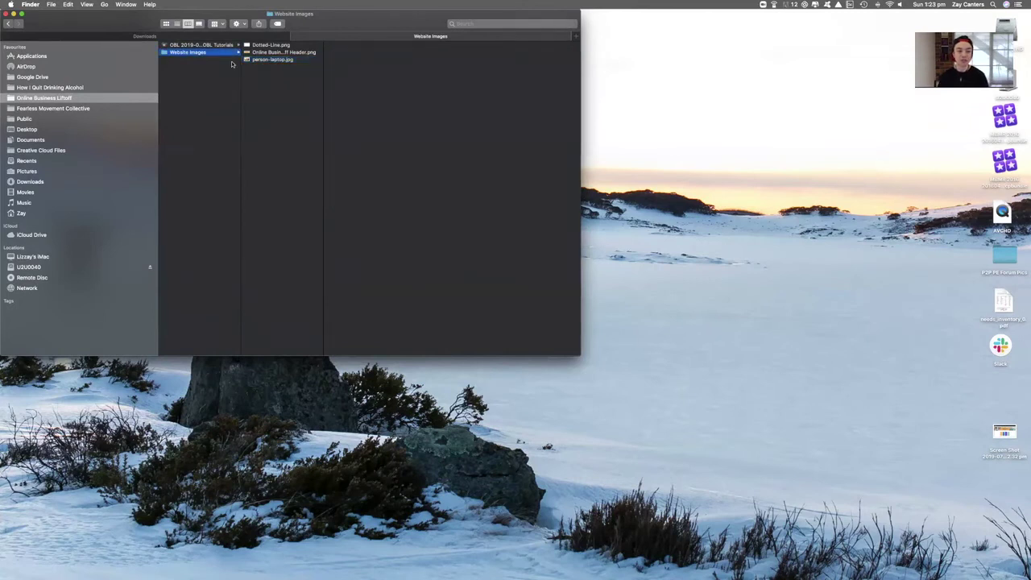
click(273, 60)
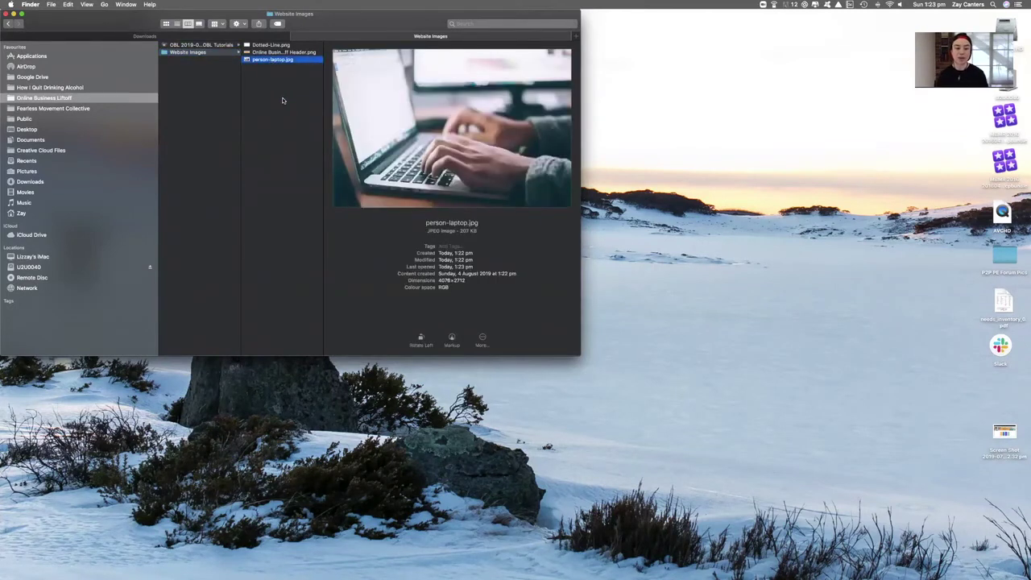
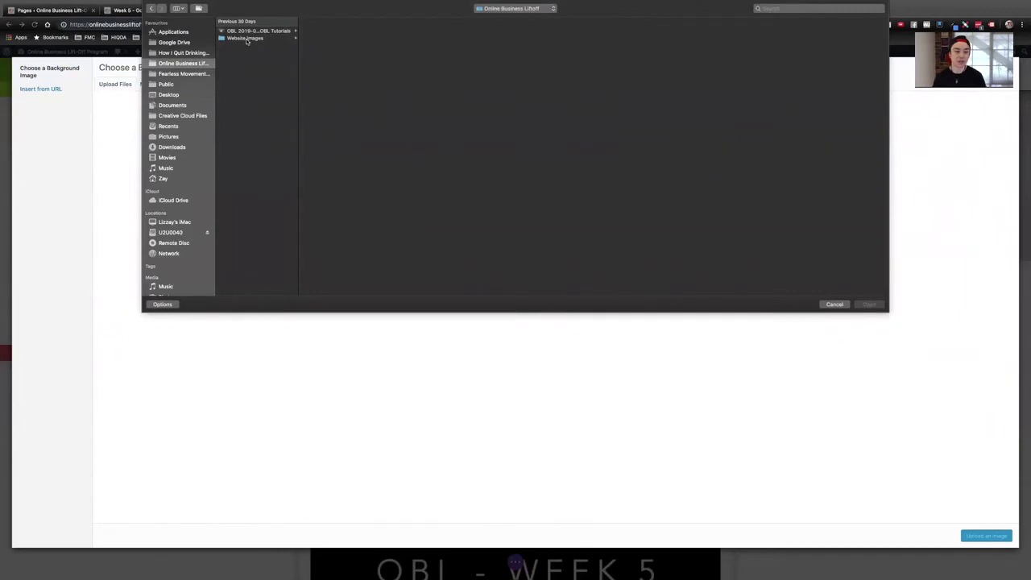
Step: Upload person-laptop.jpg from the Website Images folder to the website's media library and give it the alt text "person using a laptop"
click(325, 31)
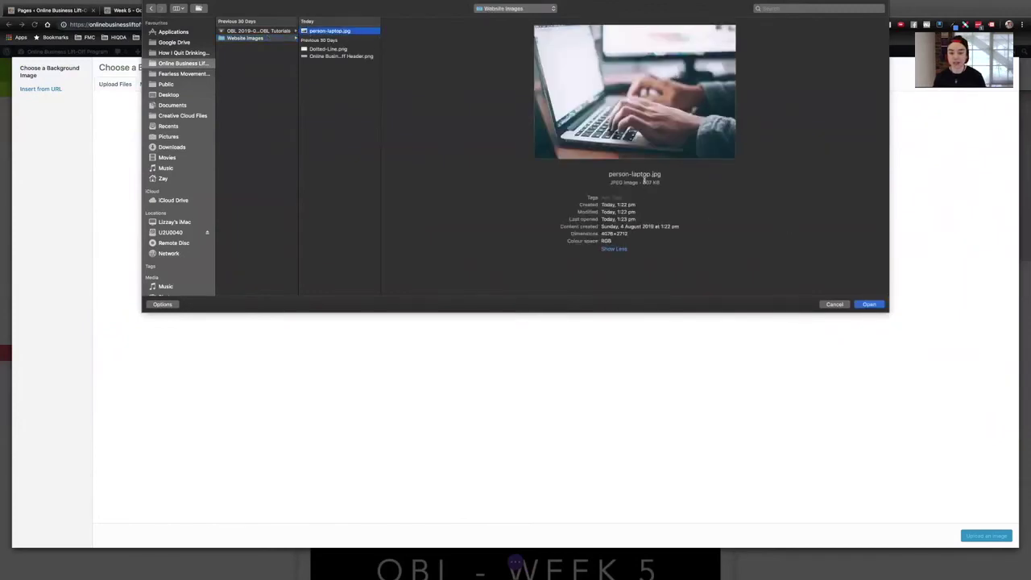
click(870, 305)
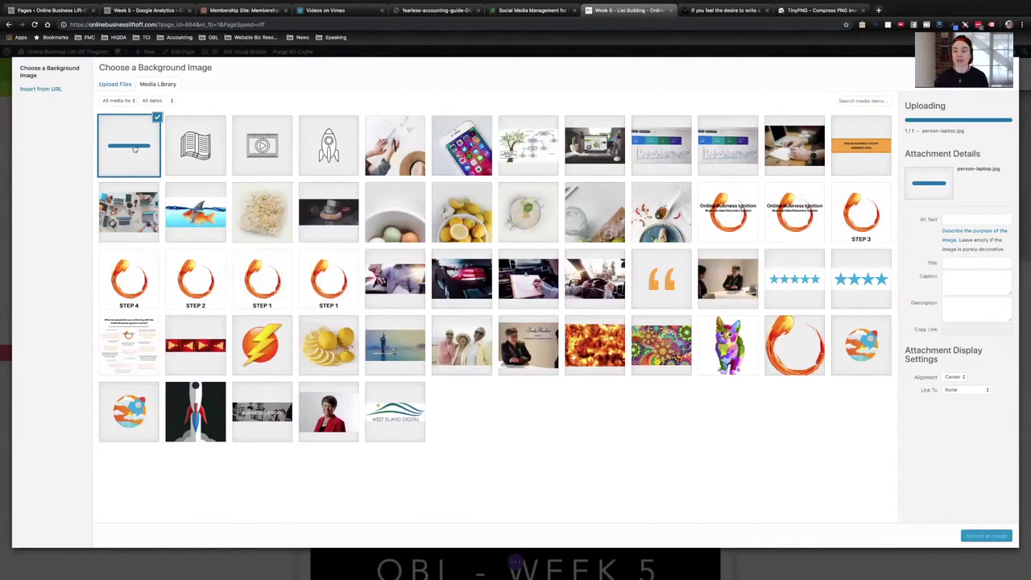
click(957, 179)
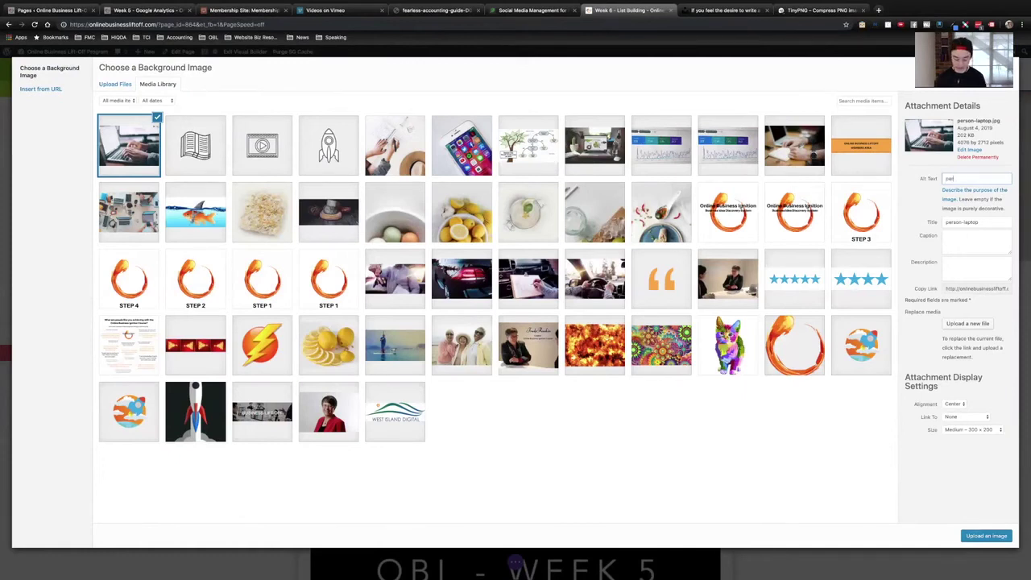
text(person using a laptop)
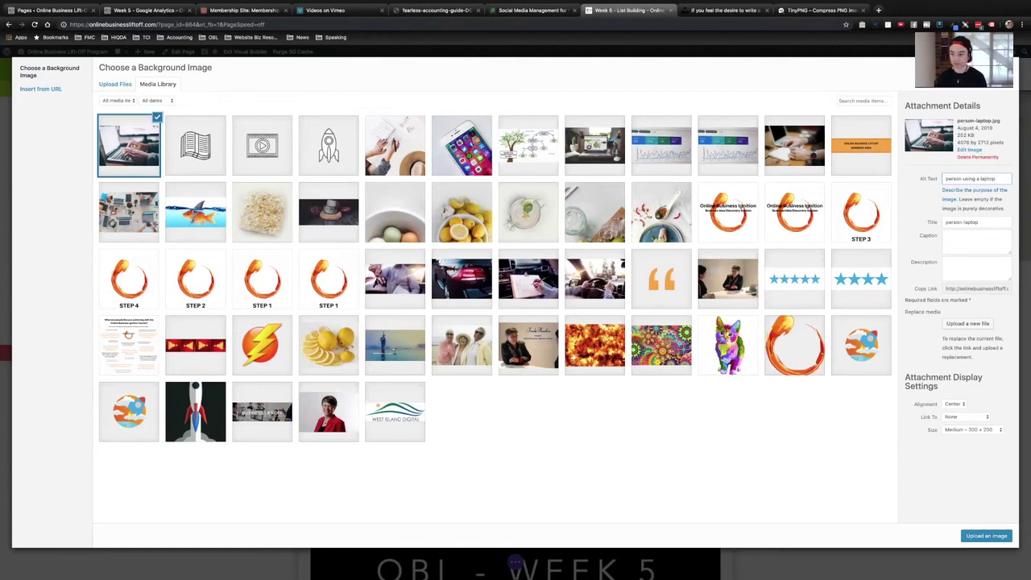
click(960, 242)
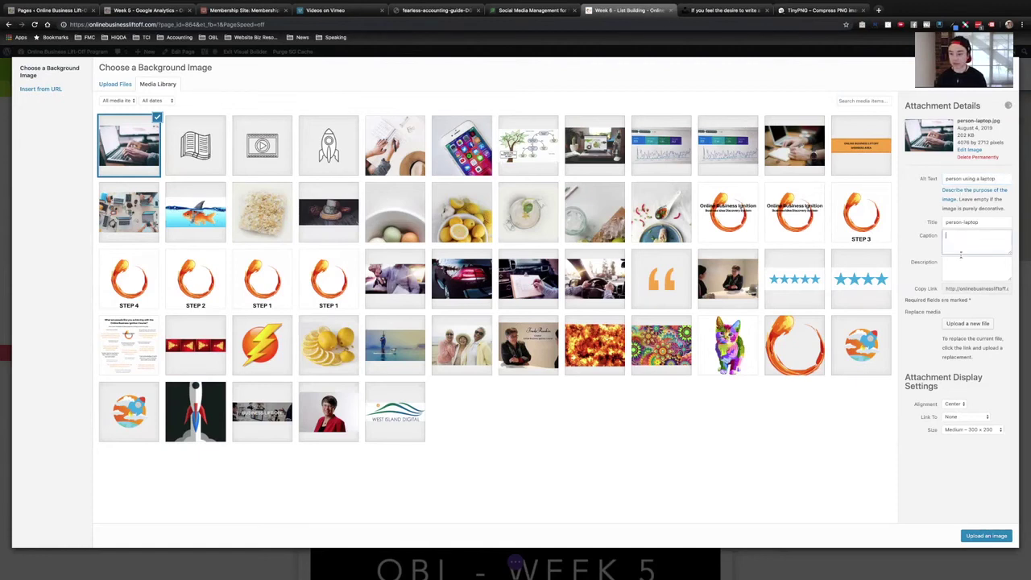
click(963, 262)
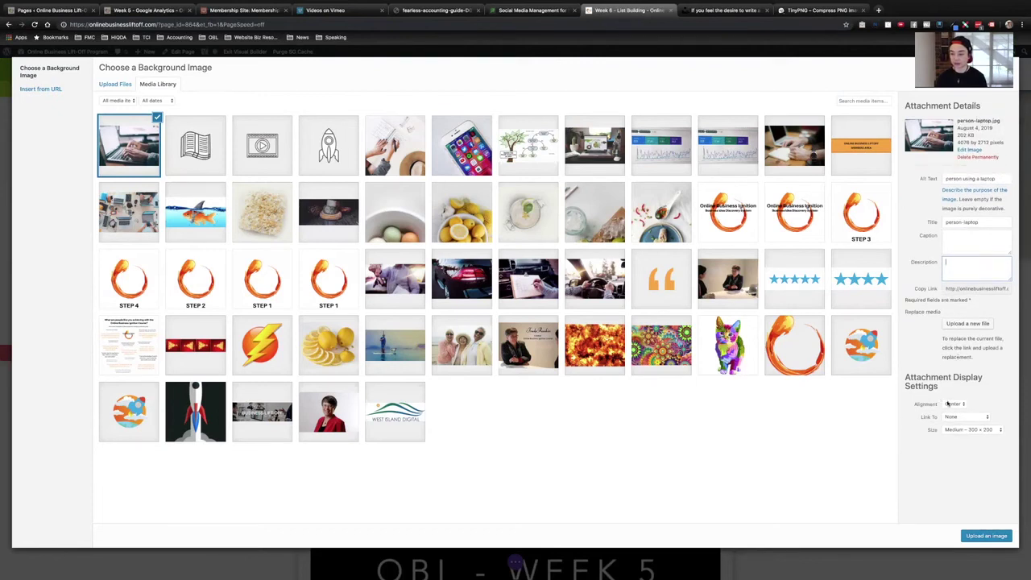
Step: Choose the Large size for the uploaded photo, apply it as the header section's background image and save the section settings
click(982, 429)
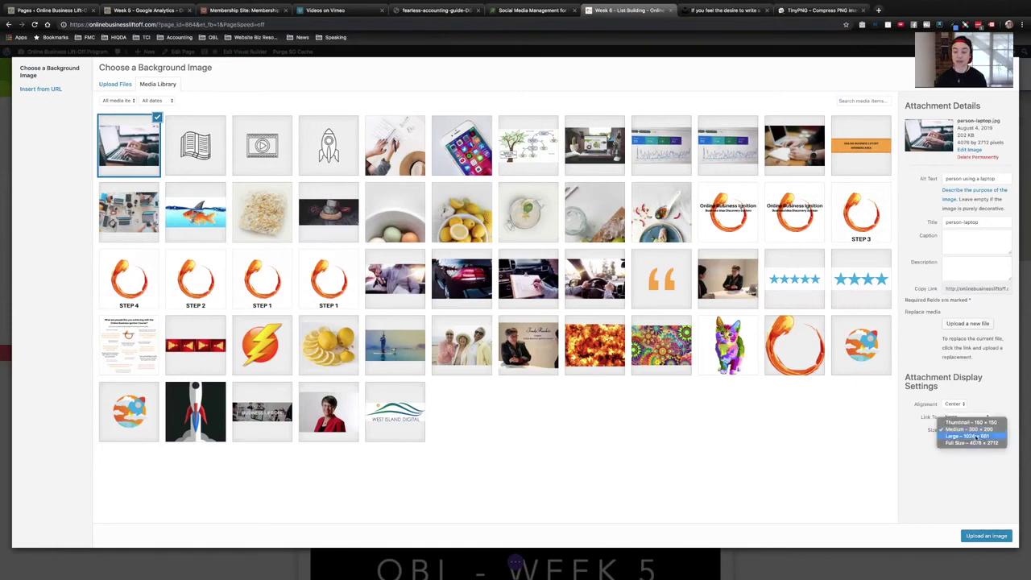
click(973, 436)
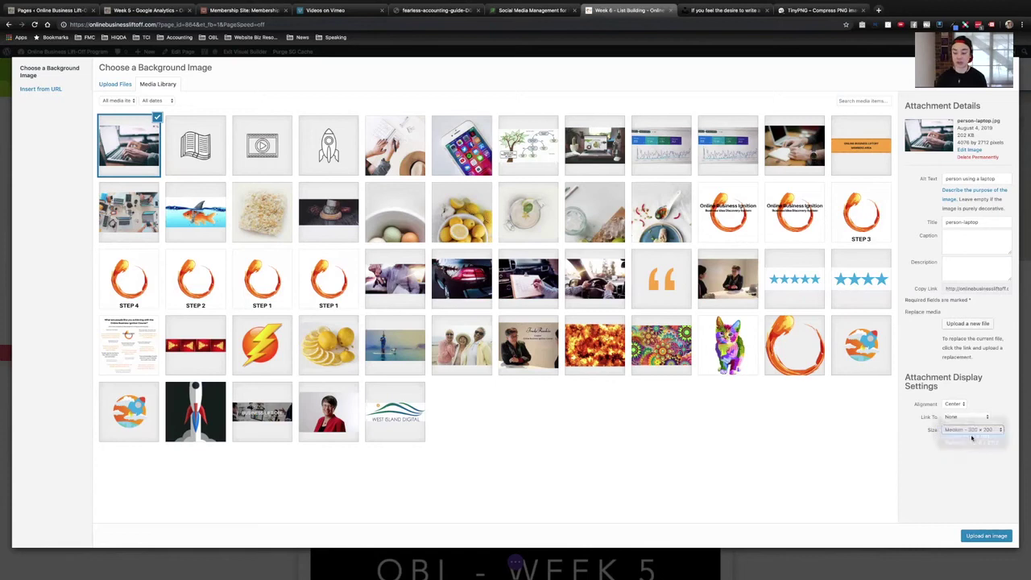
click(986, 536)
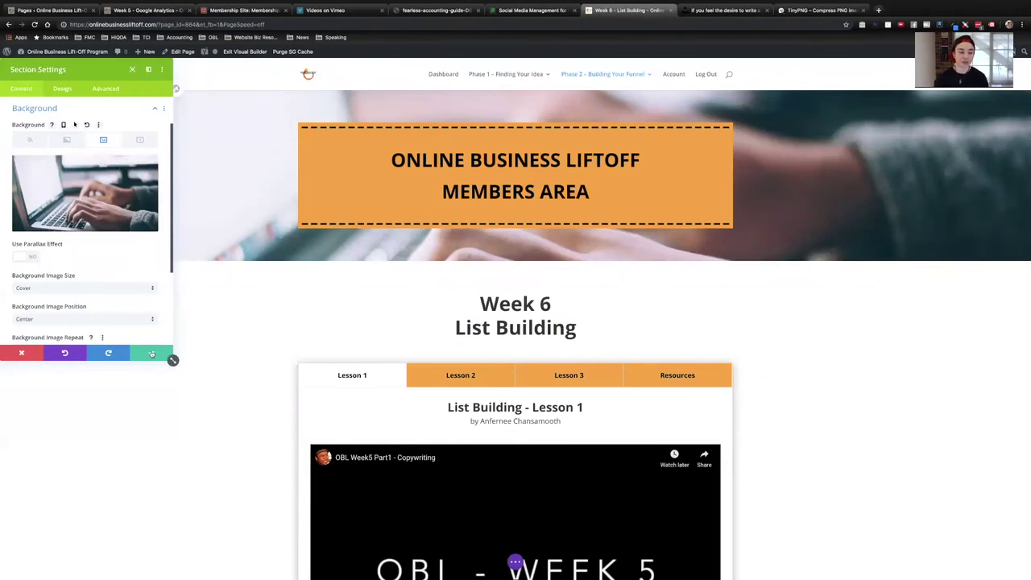
click(151, 353)
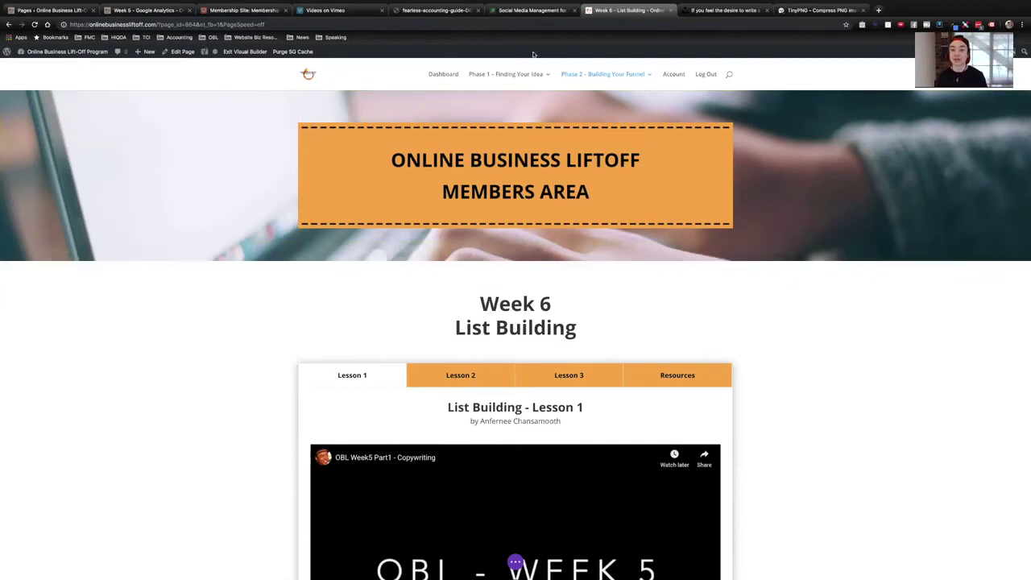
Step: Switch back to Unsplash, close the open laptop photo and return to the beginning of the "person laptop" search results
click(724, 12)
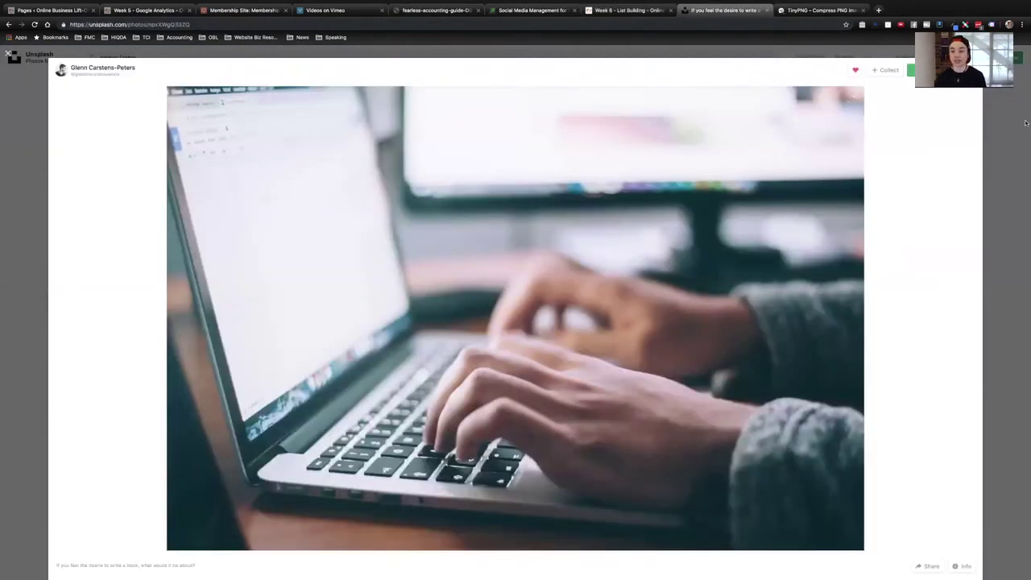
click(1026, 122)
scroll(345, 138, up, 10)
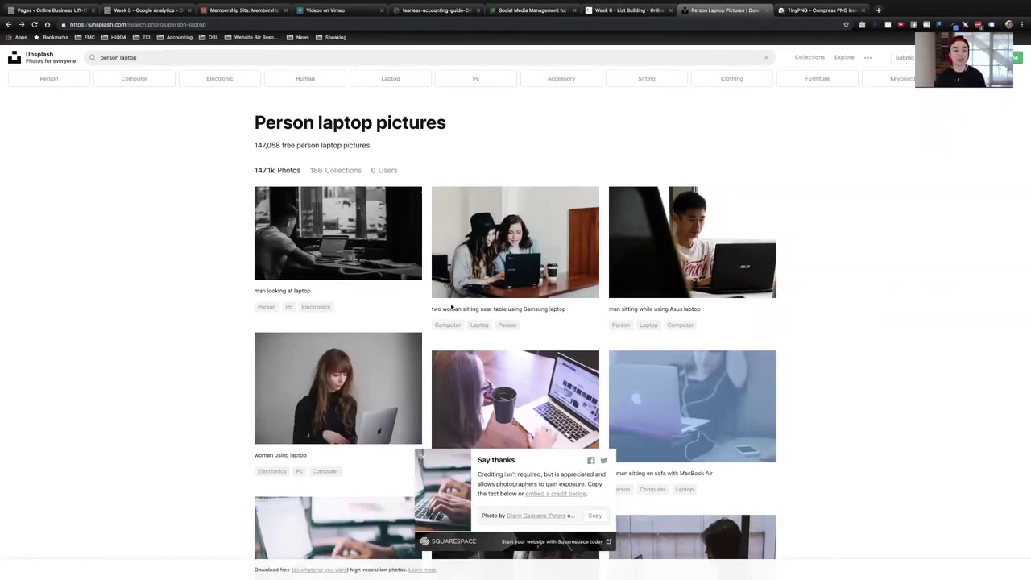
Step: Review the Website Images folder in Finder and TinyPNG's upload page, opening its file chooser and cancelling without uploading
key(super+Tab)
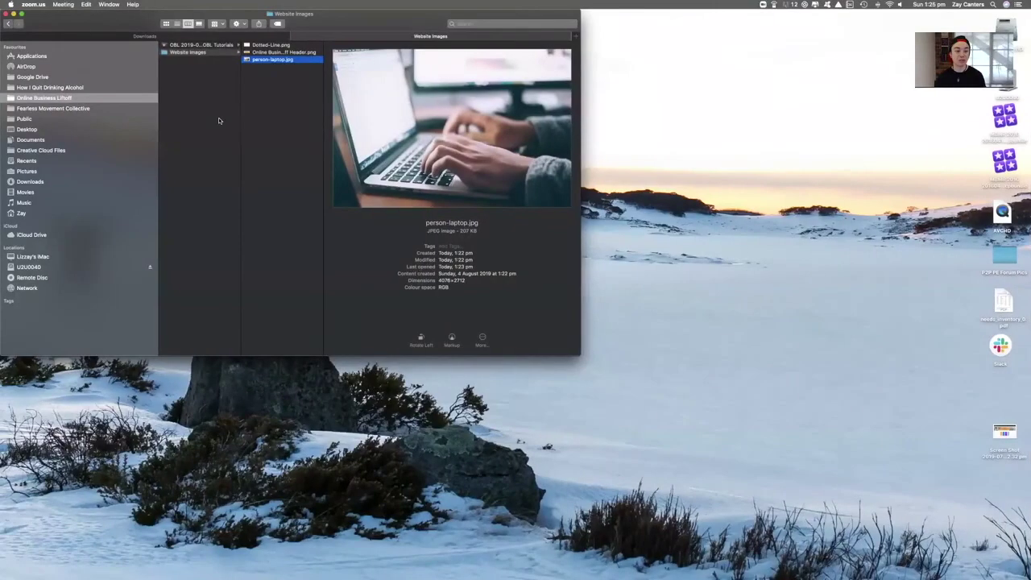
key(super+Tab)
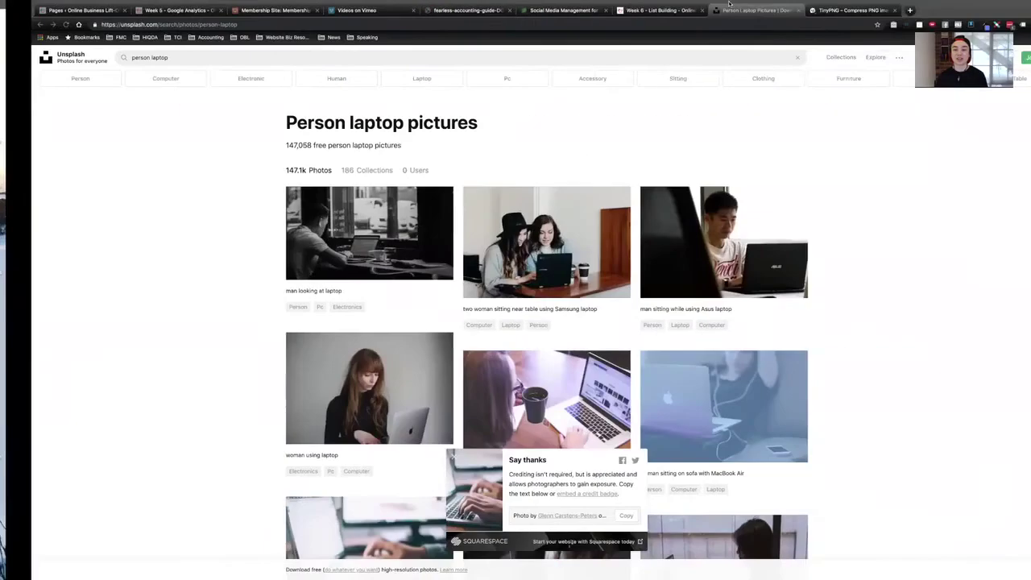
key(ctrl+Tab)
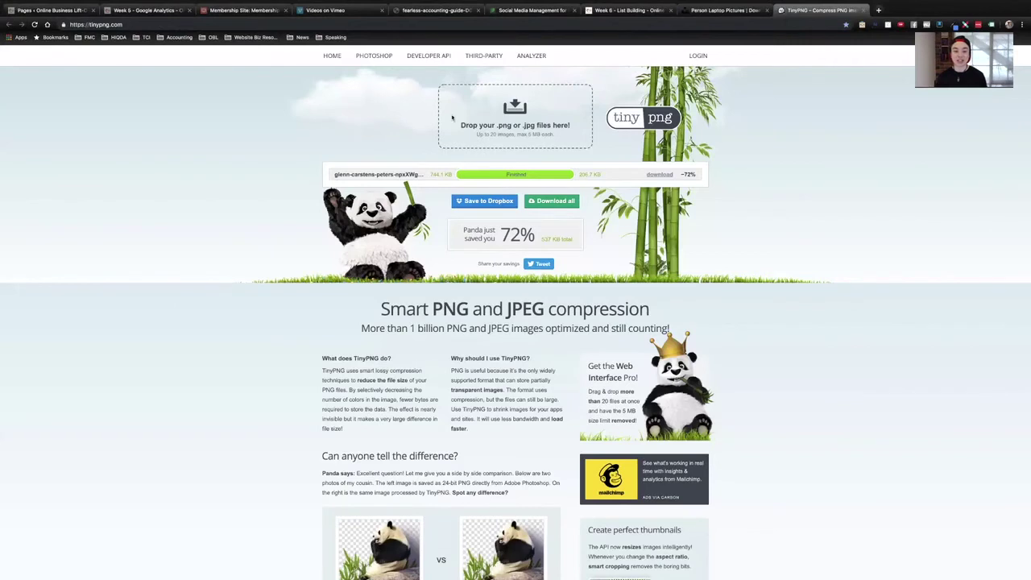
click(503, 118)
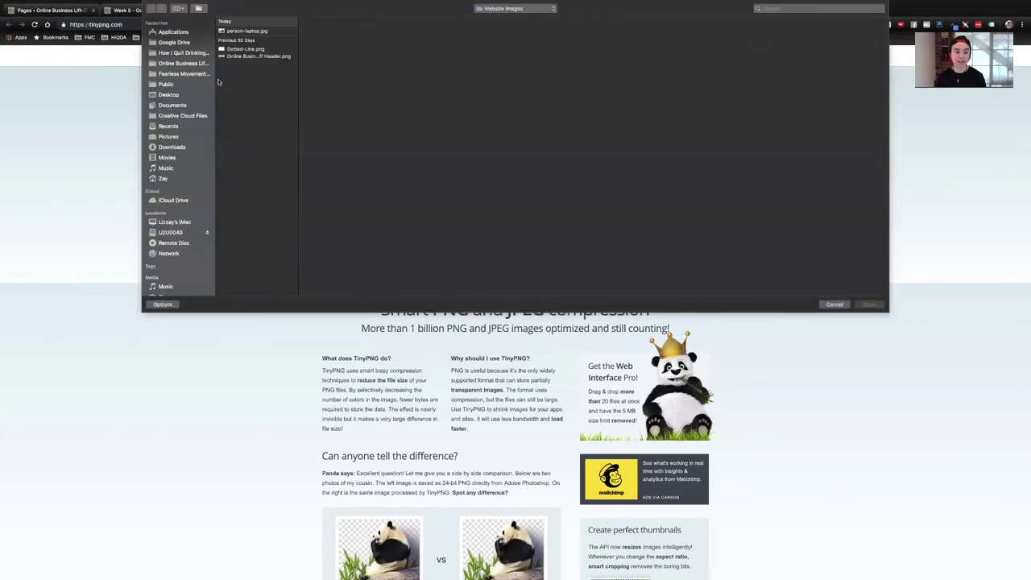
click(836, 304)
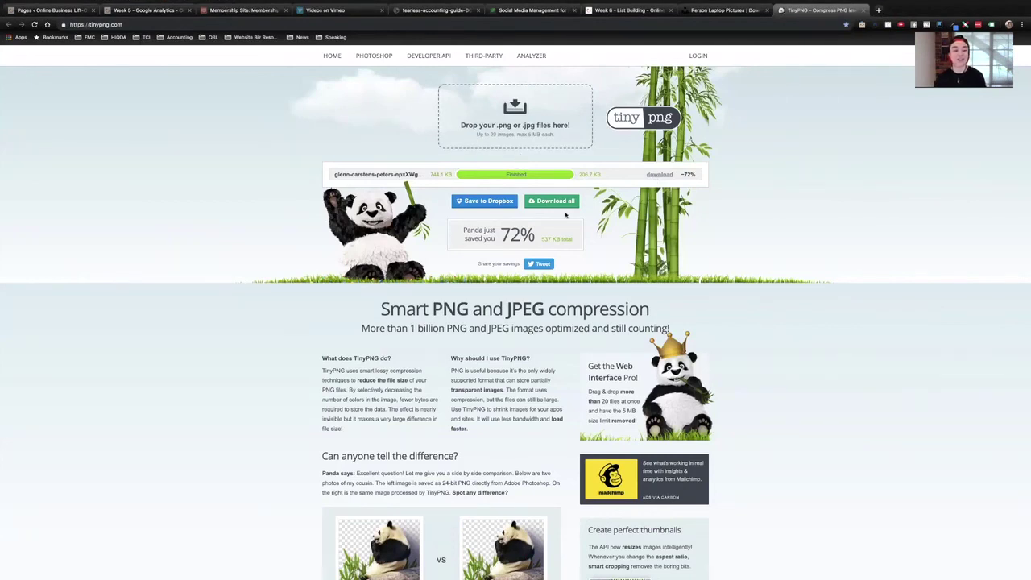
key(super+Tab)
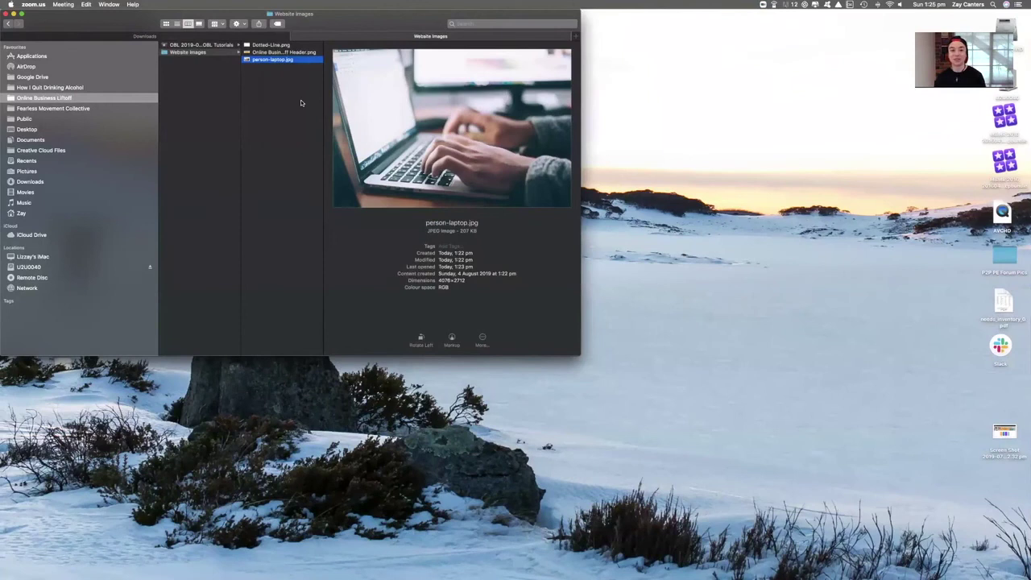